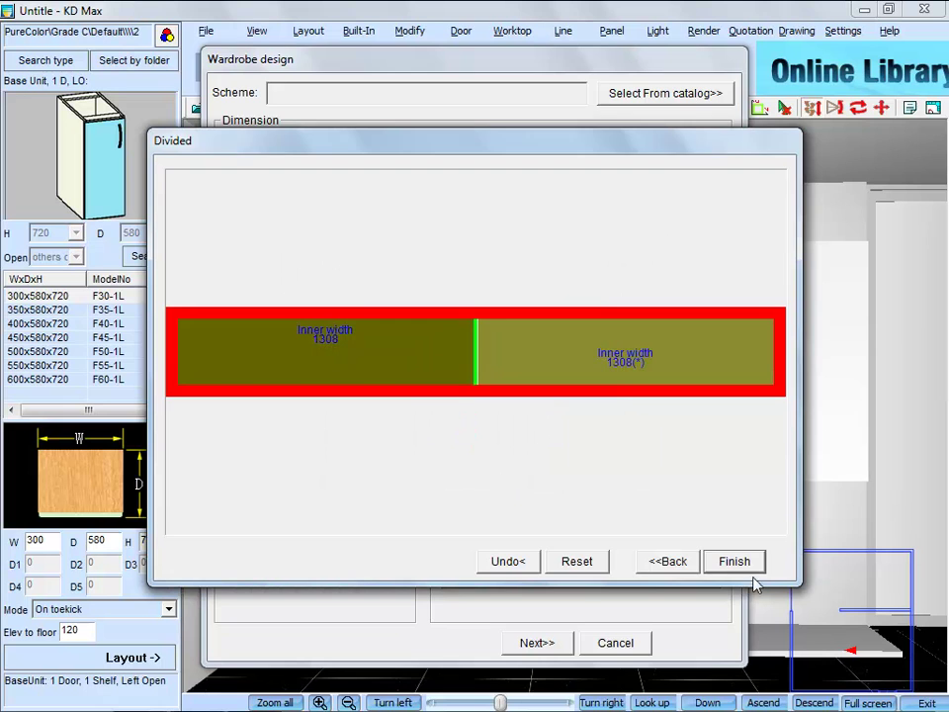
Save the two-compartment low carcass to the catalog as 01 and place it at the right end of the floor platform
left_click(481, 428)
type("01")
left_click(485, 417)
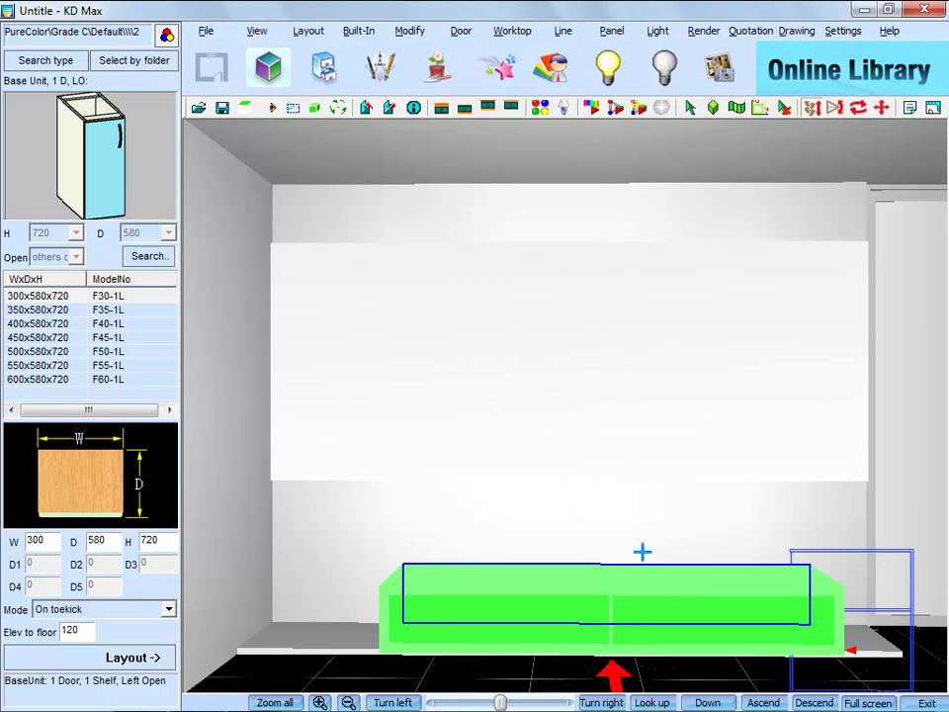
left_click(681, 566)
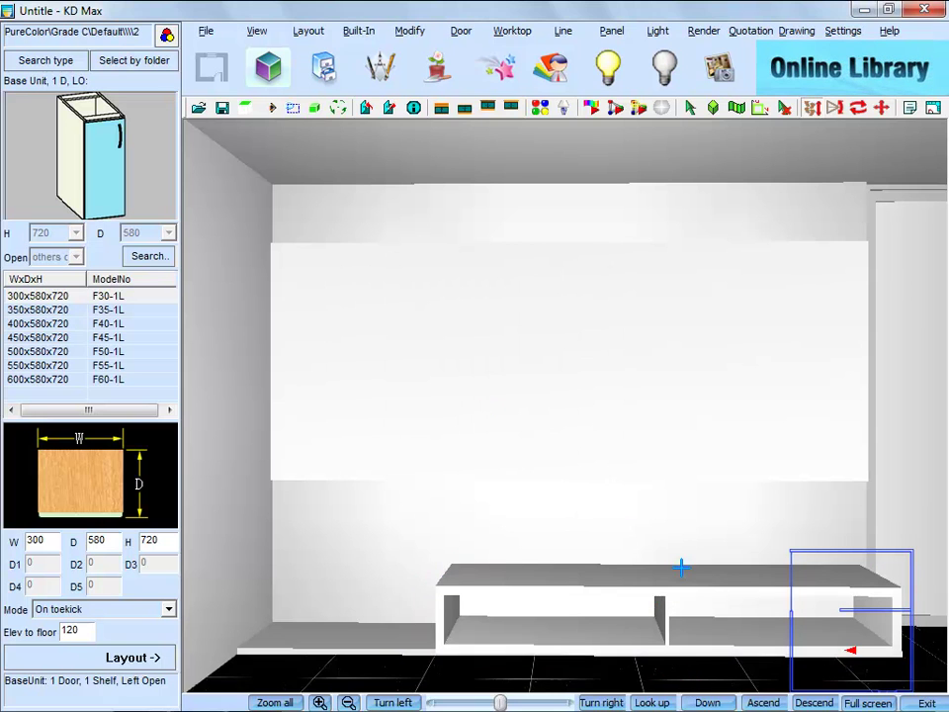
Check the living room reference image and start a wardrobe carcass 2000 wide, 350 deep and 1000 high
left_click(195, 693)
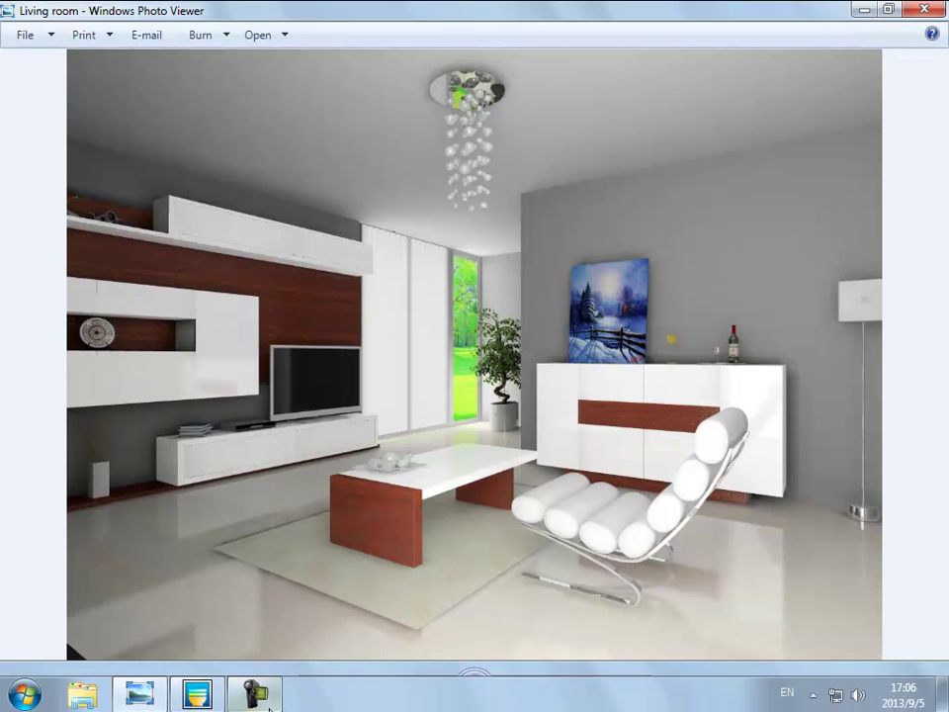
left_click(195, 693)
left_click(358, 31)
left_click(368, 104)
double_click(319, 141)
double_click(398, 141)
type("350")
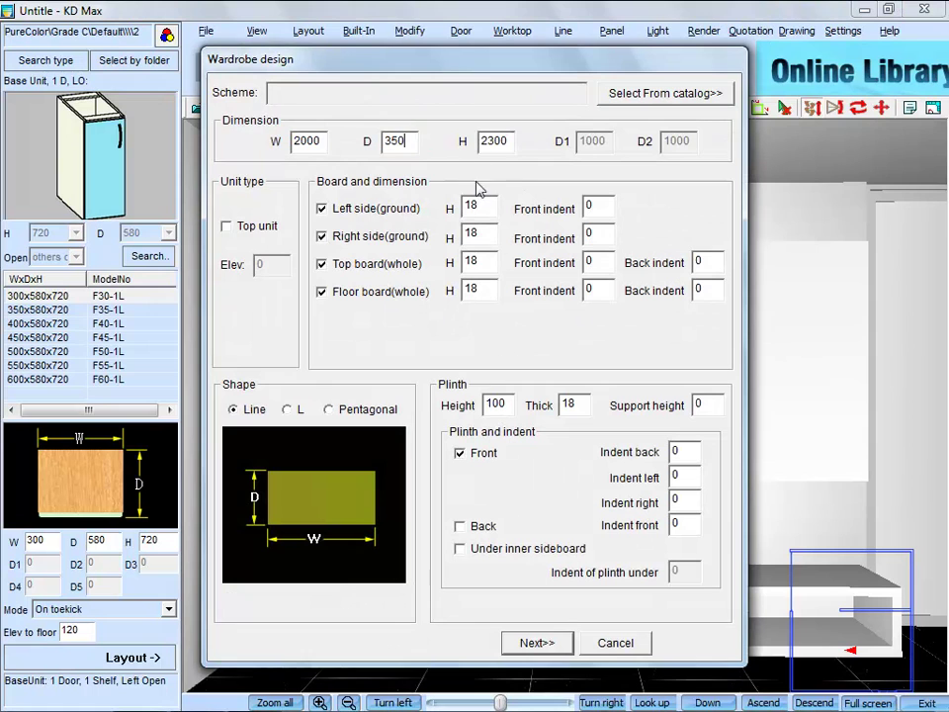
double_click(509, 141)
type("1000")
Make the carcass a top unit at elevation 800 and remove its plinth, with height and thickness 0 and the front off
left_click(261, 231)
left_click_drag(494, 207, 452, 205)
double_click(495, 404)
type("0")
double_click(572, 405)
type("0")
left_click(477, 454)
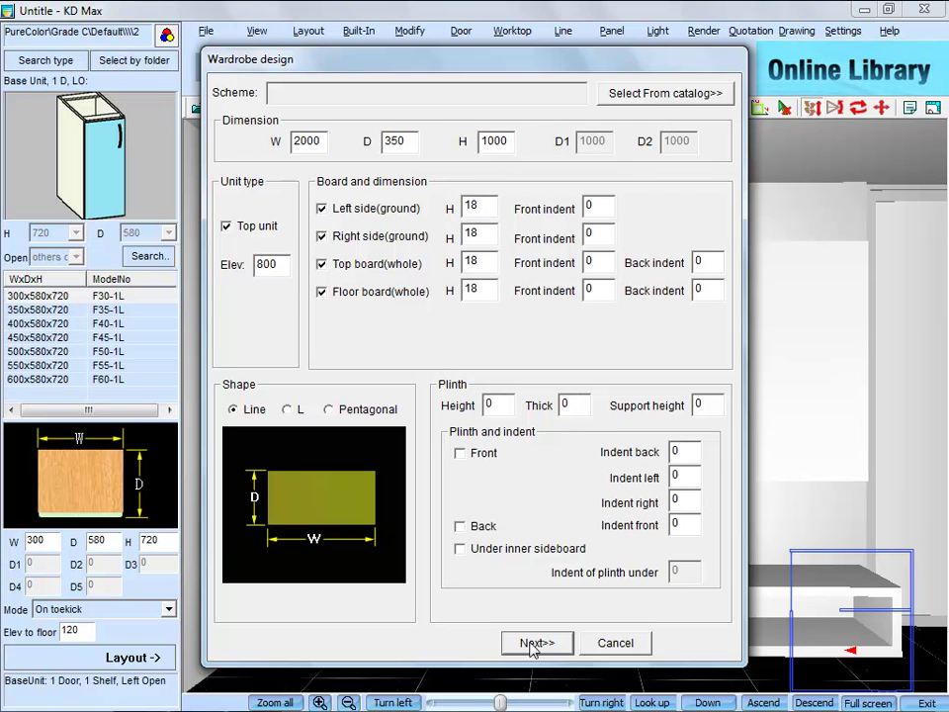
Save the carcass, divided into a 600 wide right compartment and a left one with two shelves, as 02 and place it in the left wall corner
left_click(544, 641)
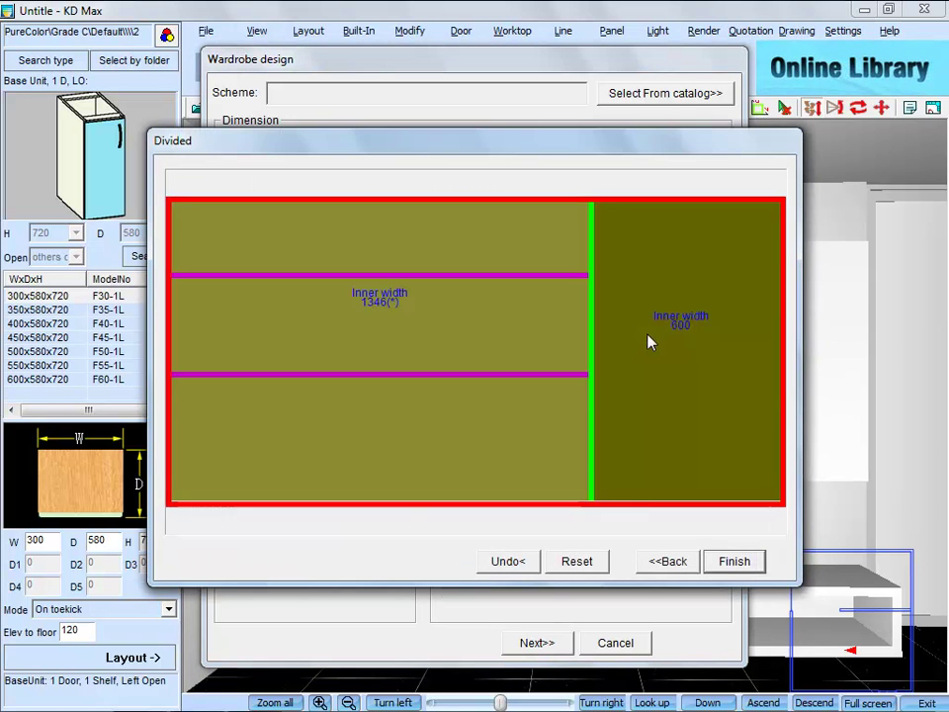
left_click(734, 561)
left_click(469, 426)
type("02")
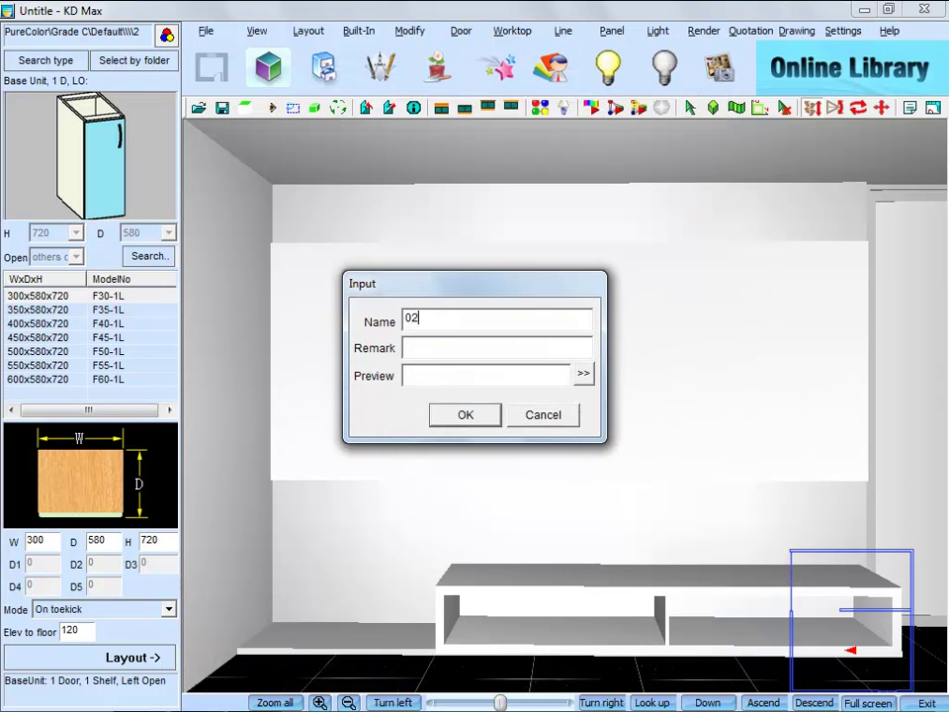
left_click(472, 415)
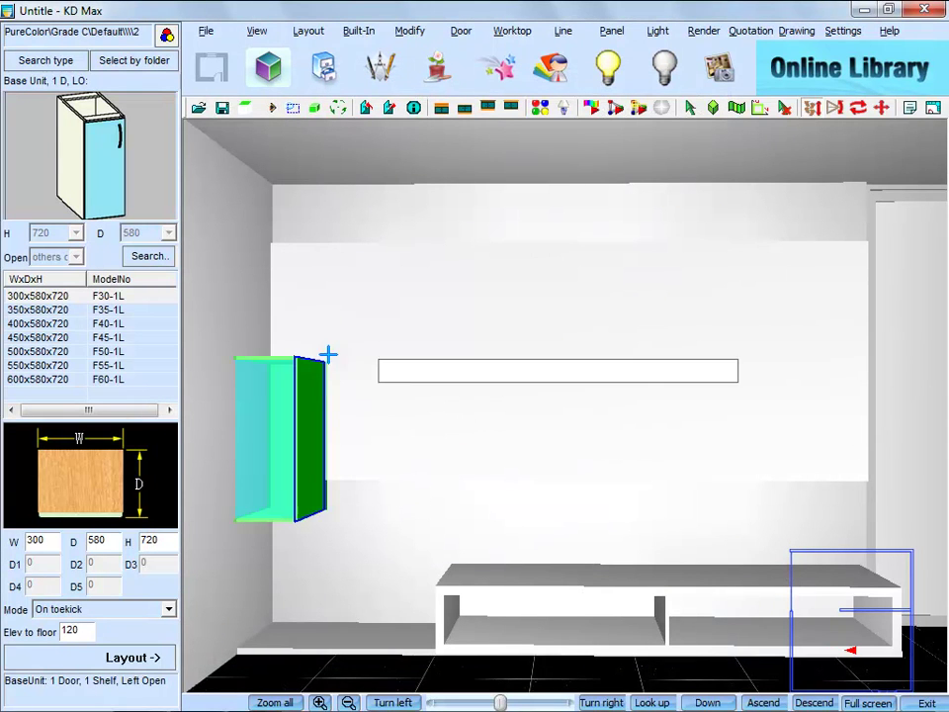
left_click(277, 375)
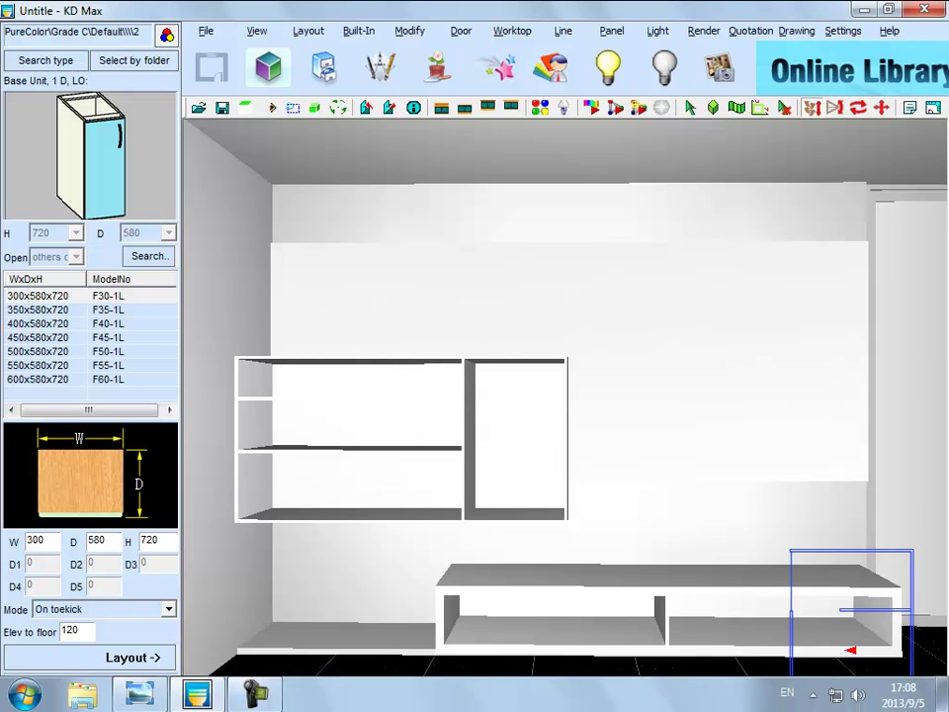
Check the reference image and start a top-unit wardrobe carcass 3982 wide, 350 deep and 400 high at elevation 2250
left_click(145, 696)
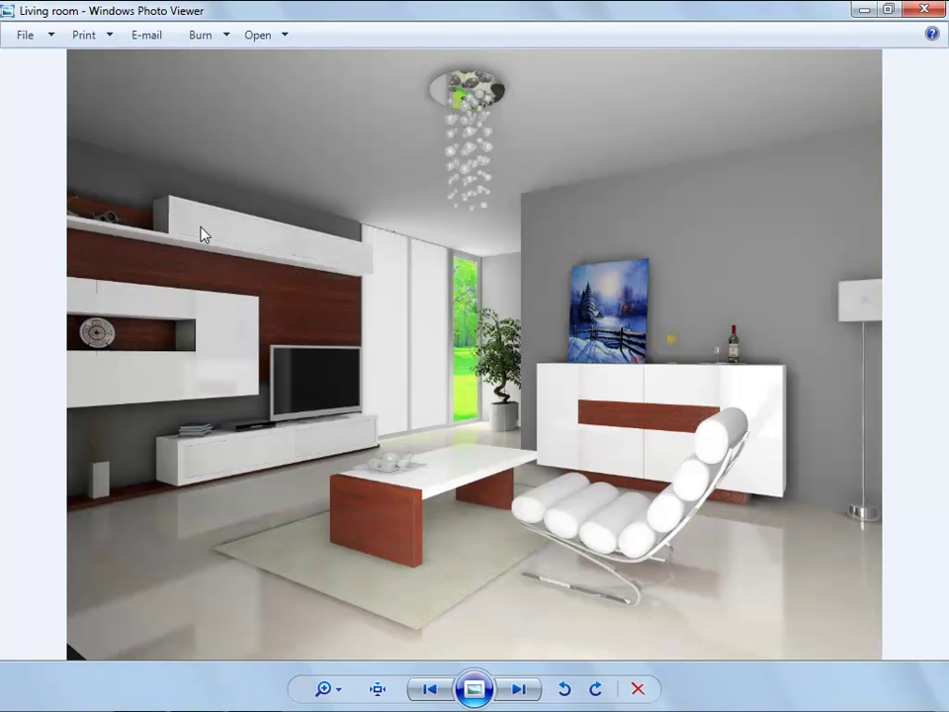
left_click(195, 694)
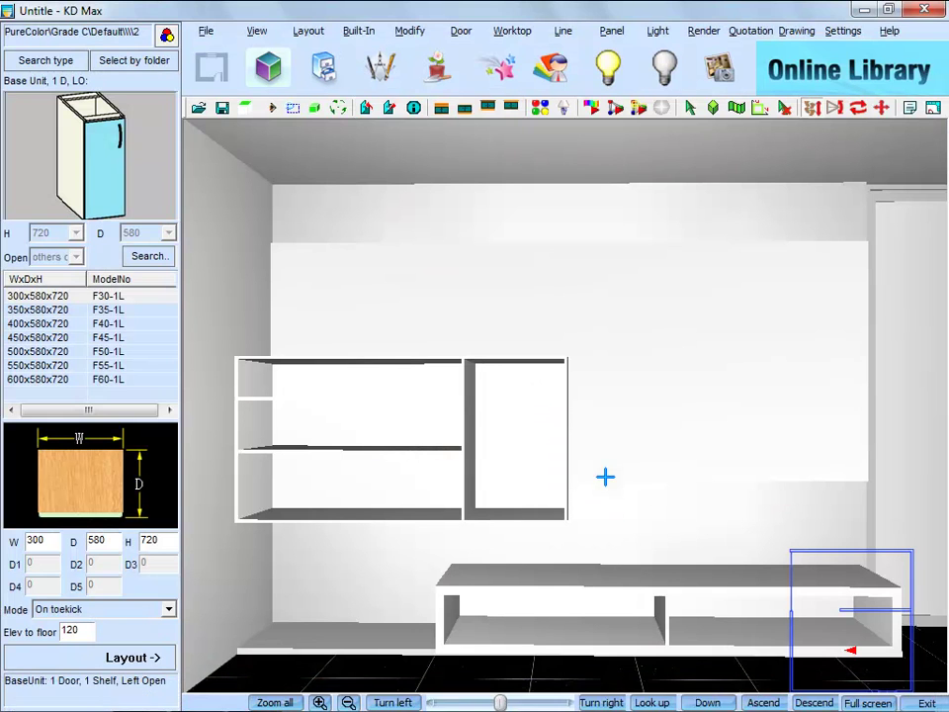
left_click(366, 29)
left_click(376, 100)
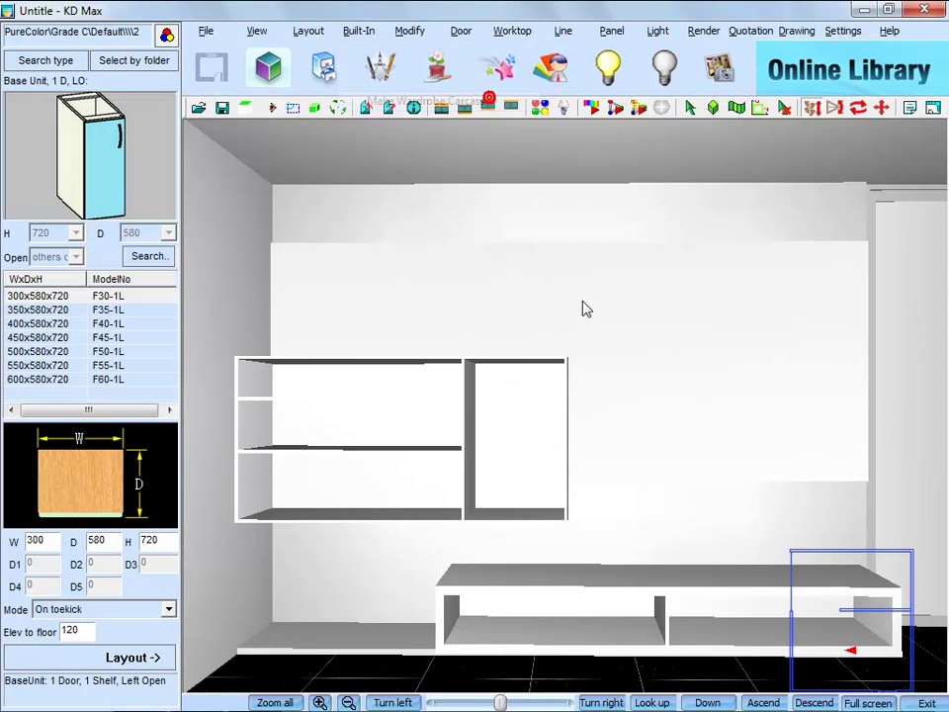
double_click(315, 142)
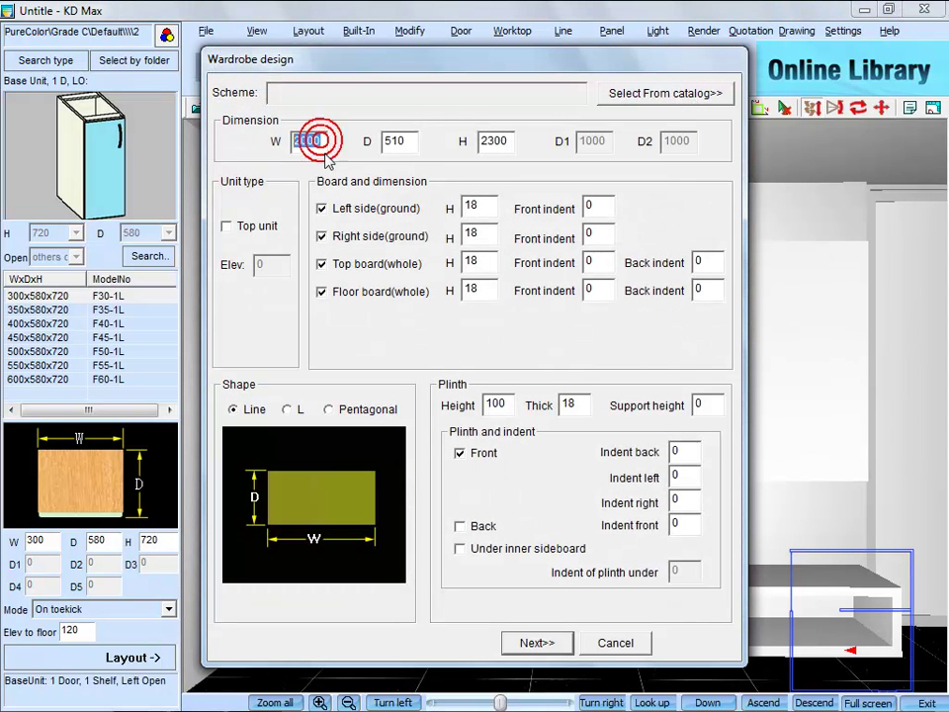
type("3982")
double_click(395, 144)
type("35")
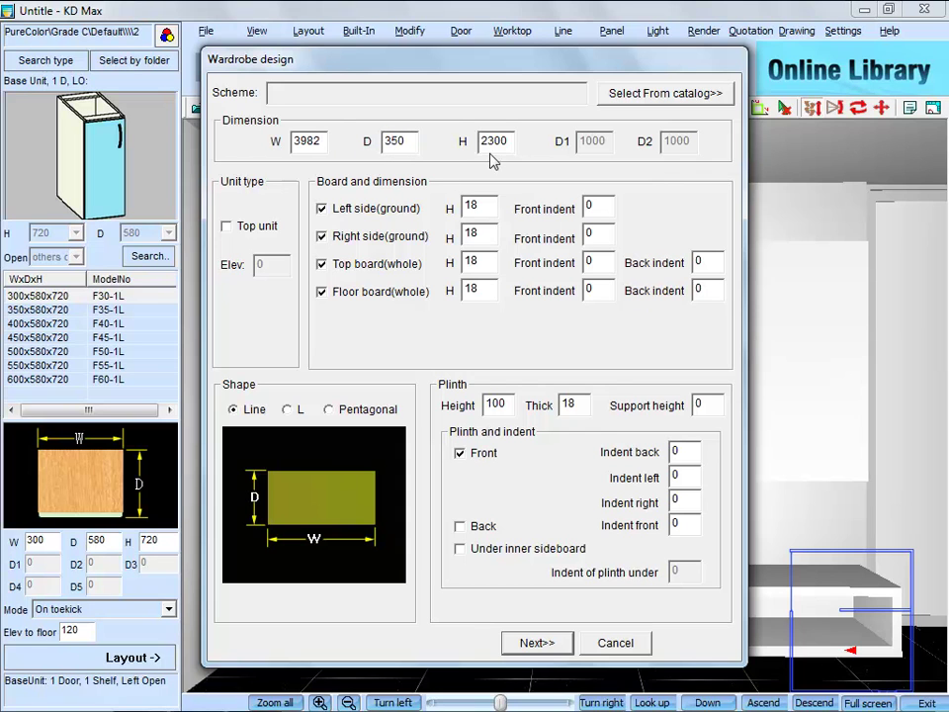
double_click(490, 142)
type("40")
left_click(252, 225)
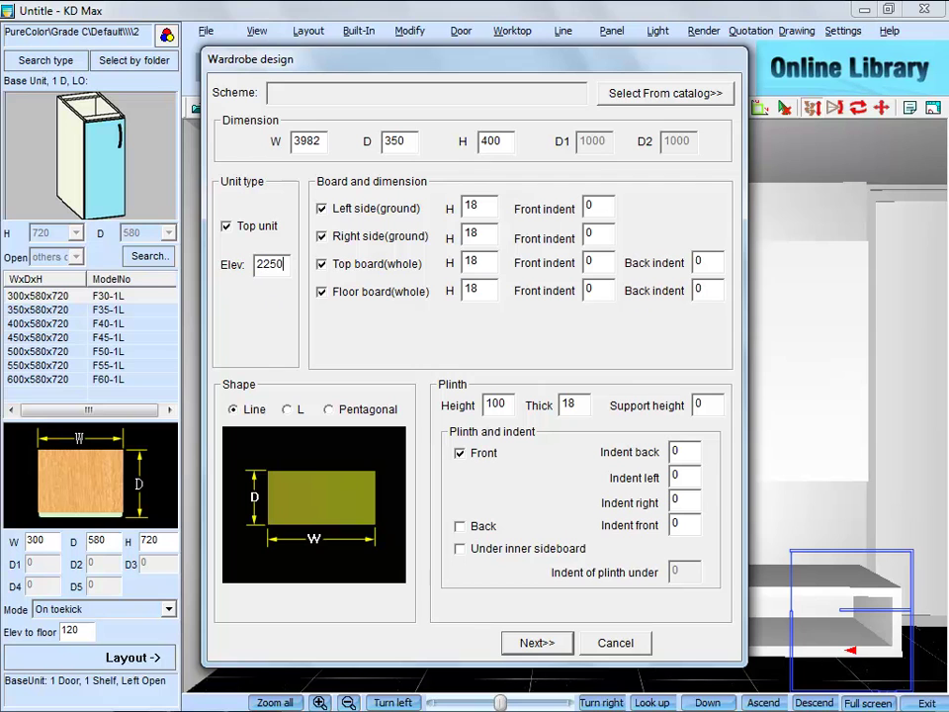
Set the board thicknesses to 0 for the left side, 54 for the right side, 0 for the top and 36 for the floor
double_click(488, 205)
type("0")
double_click(478, 233)
type("54")
double_click(488, 263)
type("0")
double_click(482, 290)
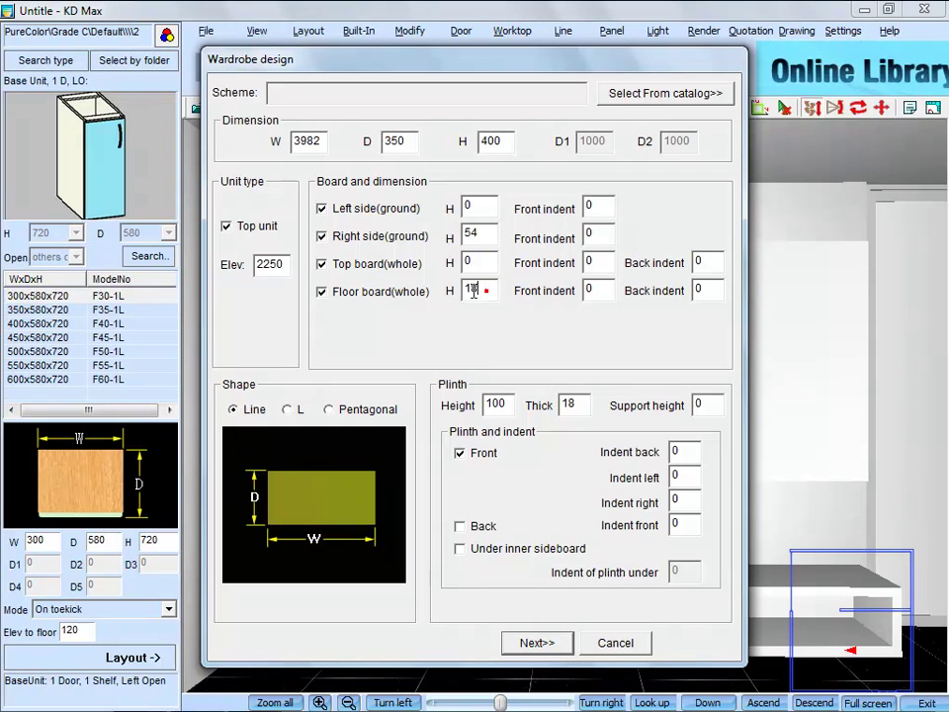
type("36")
Remove the wide top unit's plinth by setting its height and thickness to 0 with the front plinth off
double_click(499, 404)
type("0")
double_click(569, 404)
type("0")
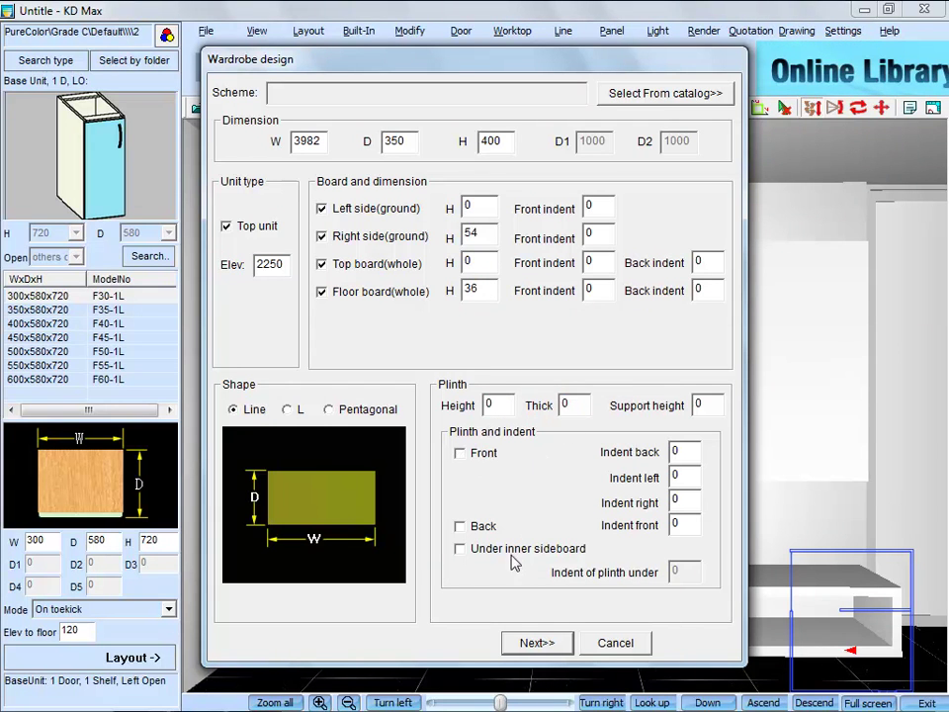
Finish dividing the wide carcass, save it to the catalog as 03 and place it high on the back wall
left_click(536, 643)
left_click(567, 370)
left_click(731, 560)
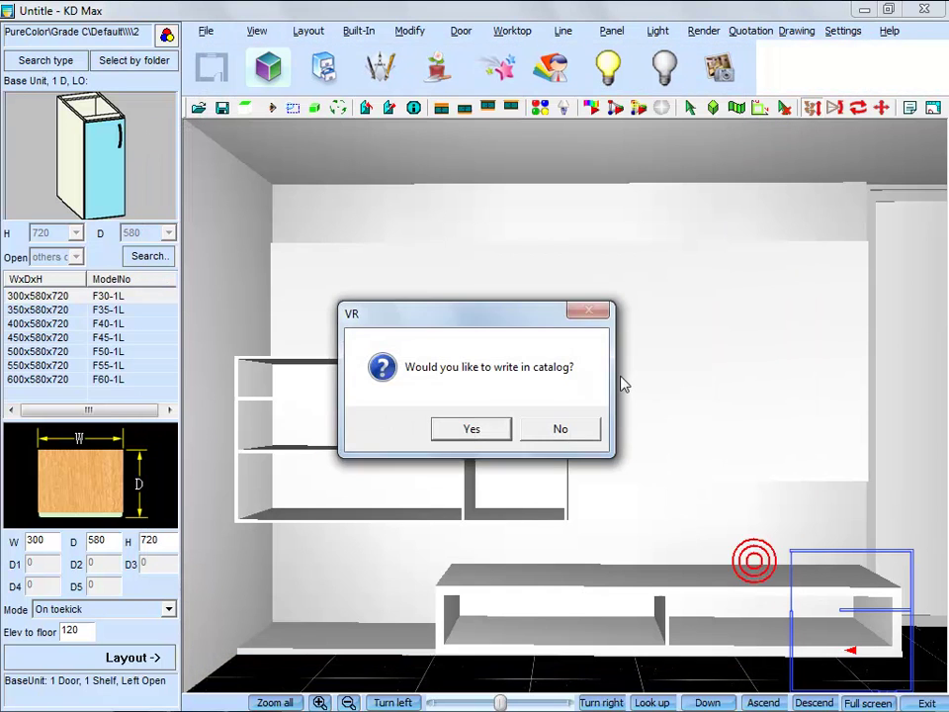
left_click(502, 429)
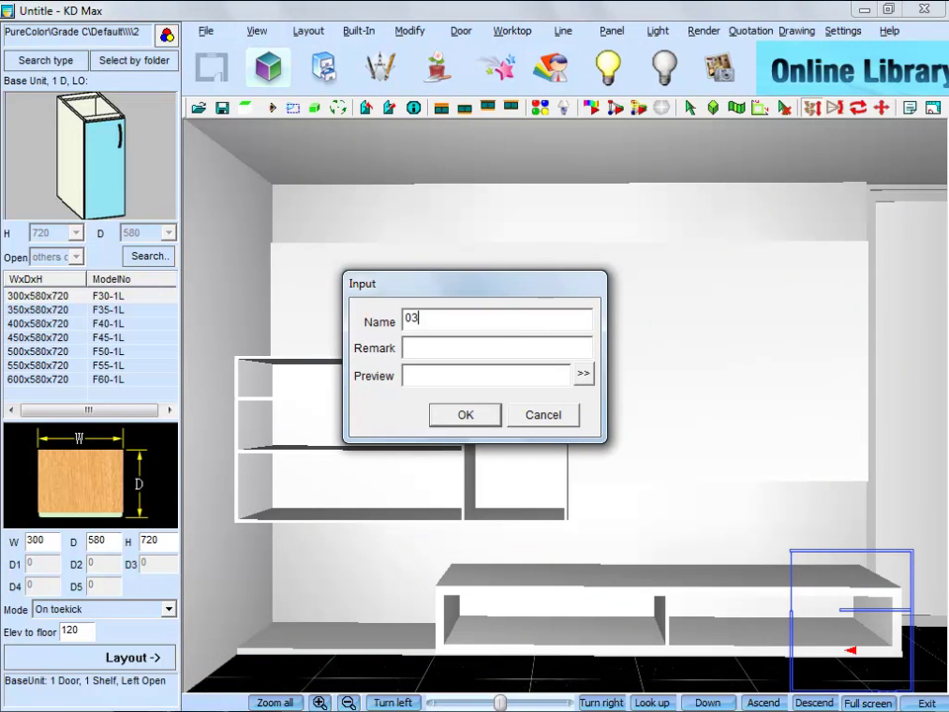
left_click(491, 415)
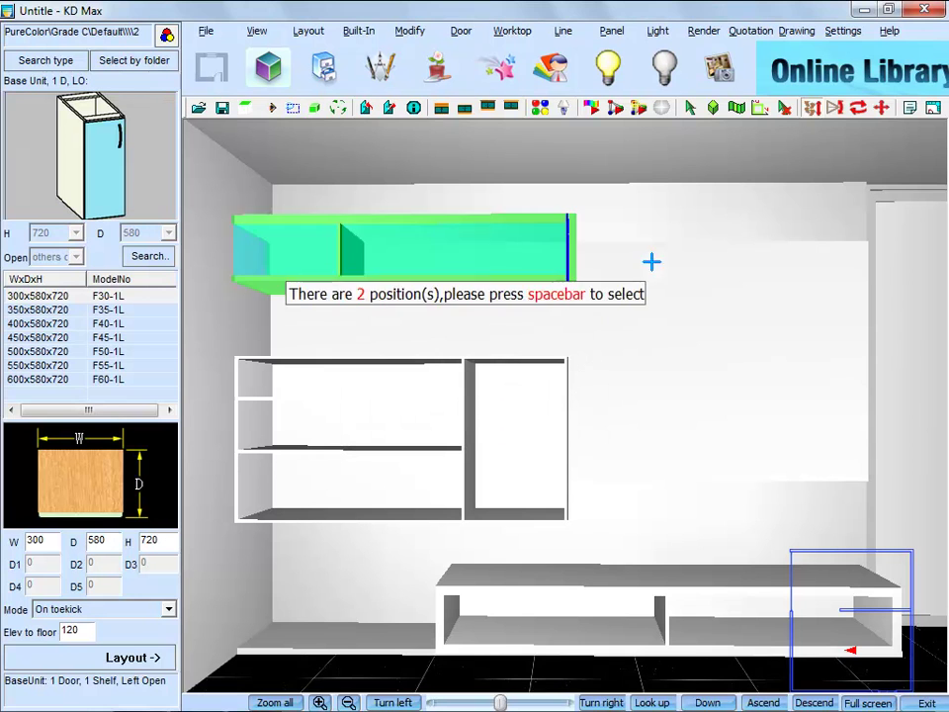
left_click(756, 268)
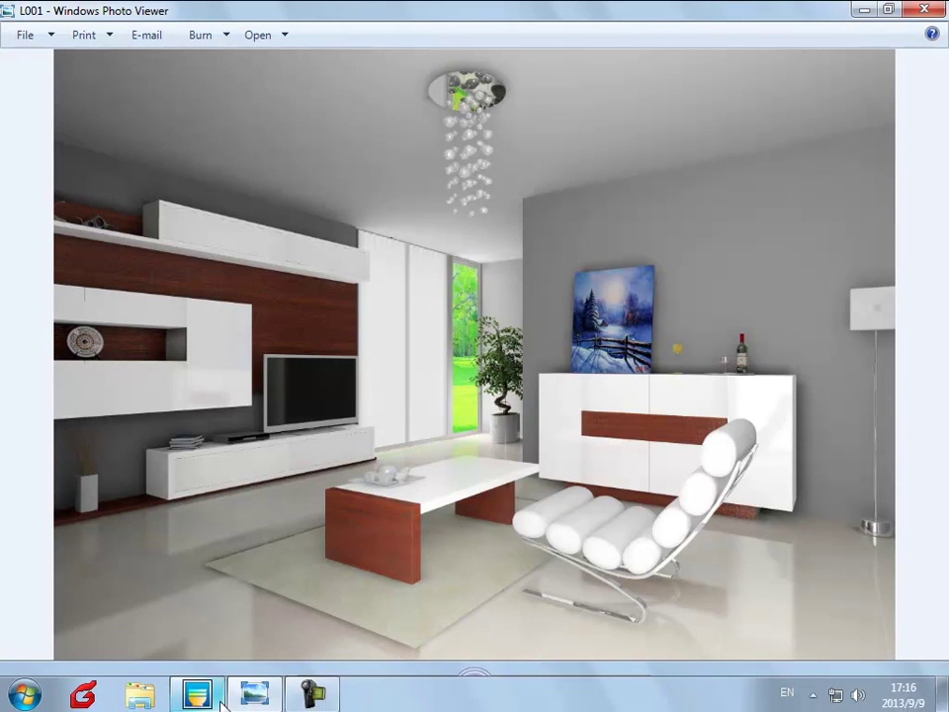
Start Make Door/Drawer for the low floor cabinet, bounded by its top, bottom, left side and right side panels
key("alt+Tab")
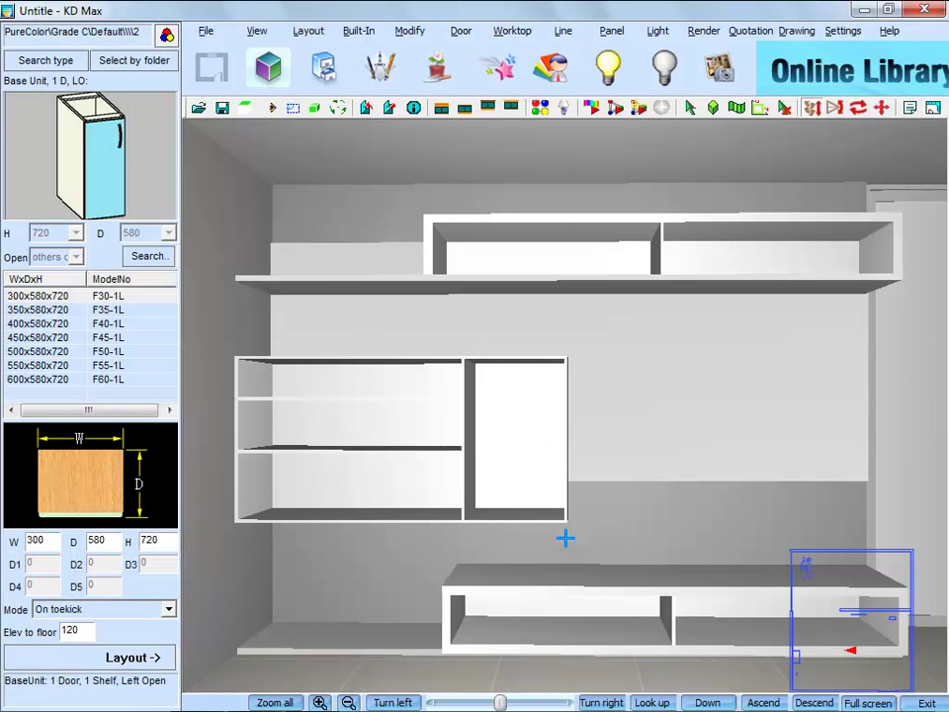
left_click(460, 30)
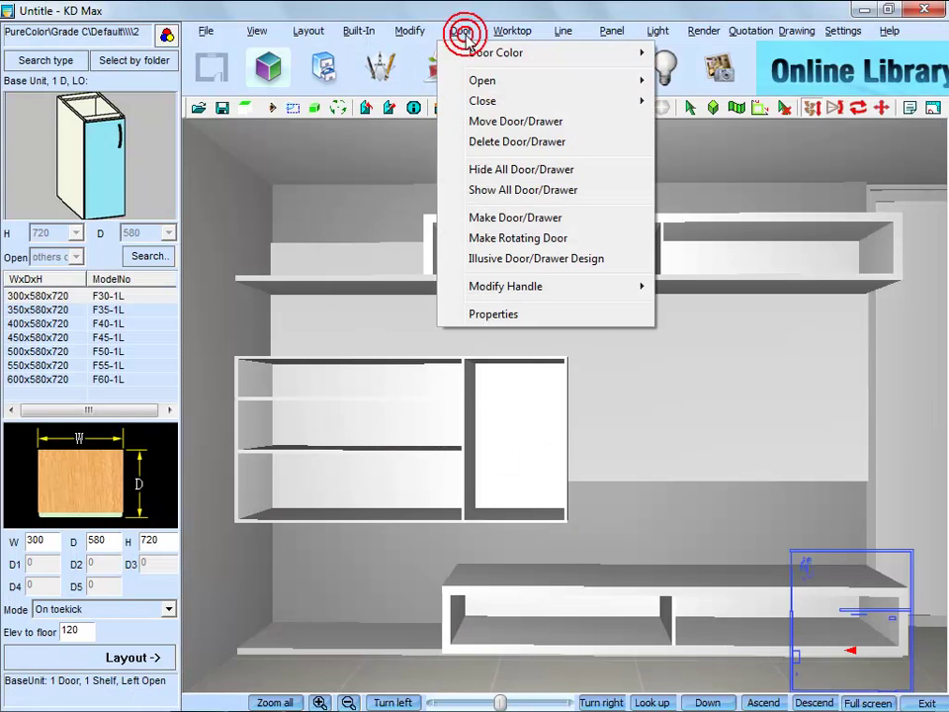
left_click(583, 219)
left_click(661, 585)
left_click(650, 636)
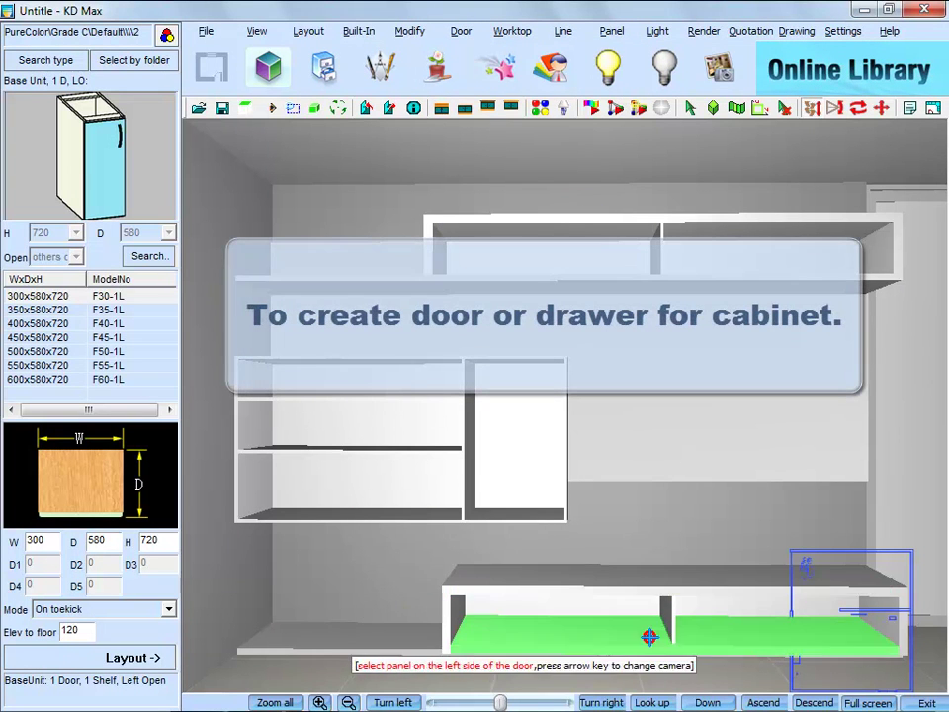
left_click(457, 613)
left_click(889, 623)
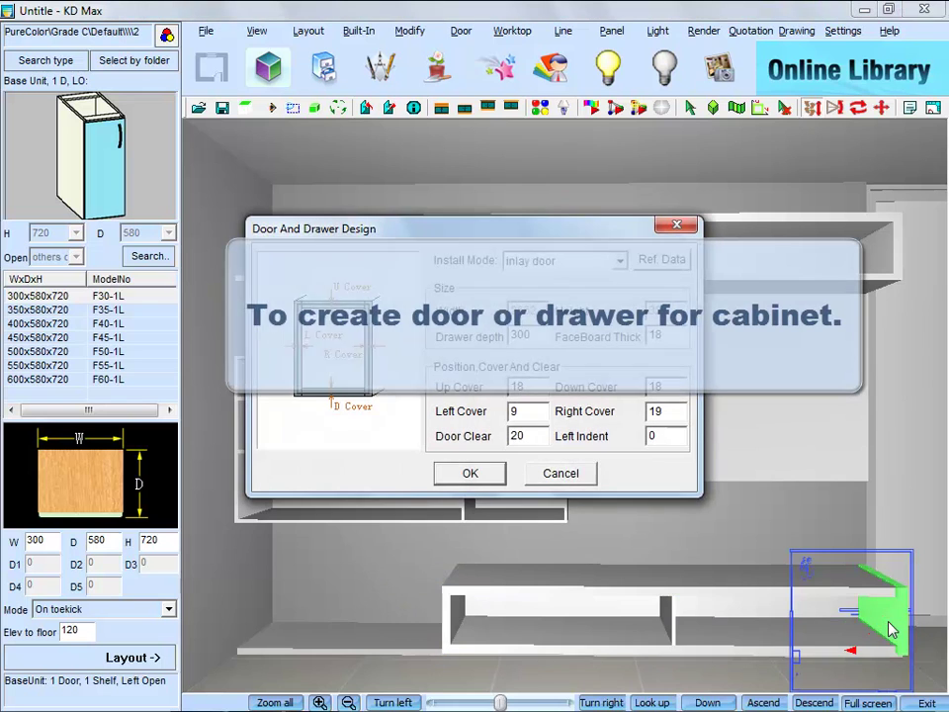
Set the inlay front's up, down, left and right covers to -1 and the door clear to 2
double_click(518, 387)
type("-1")
double_click(665, 387)
type("-1")
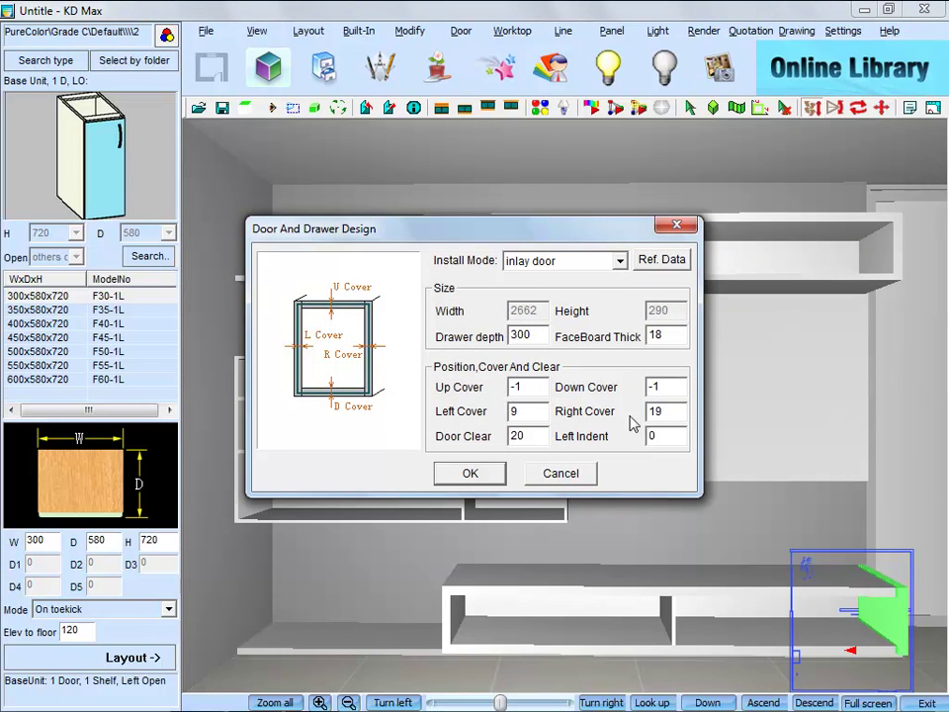
type("-1")
double_click(653, 410)
type("-1")
double_click(516, 436)
type("2")
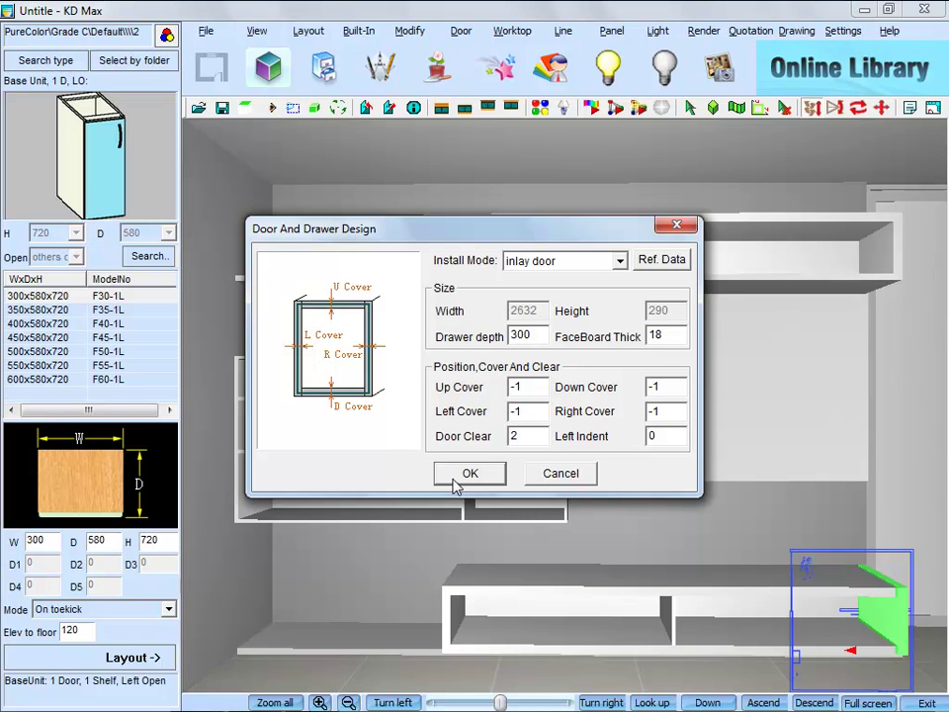
left_click(485, 479)
Make the low cabinet's front a drawer and divide it into two equal drawers side by side
right_click(529, 340)
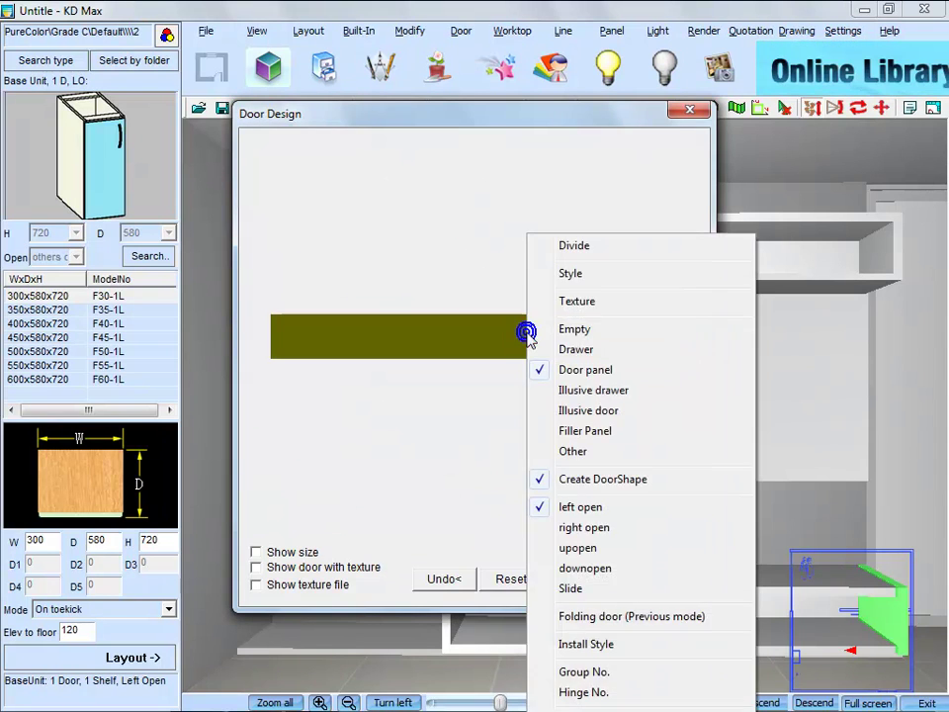
left_click(545, 352)
right_click(482, 341)
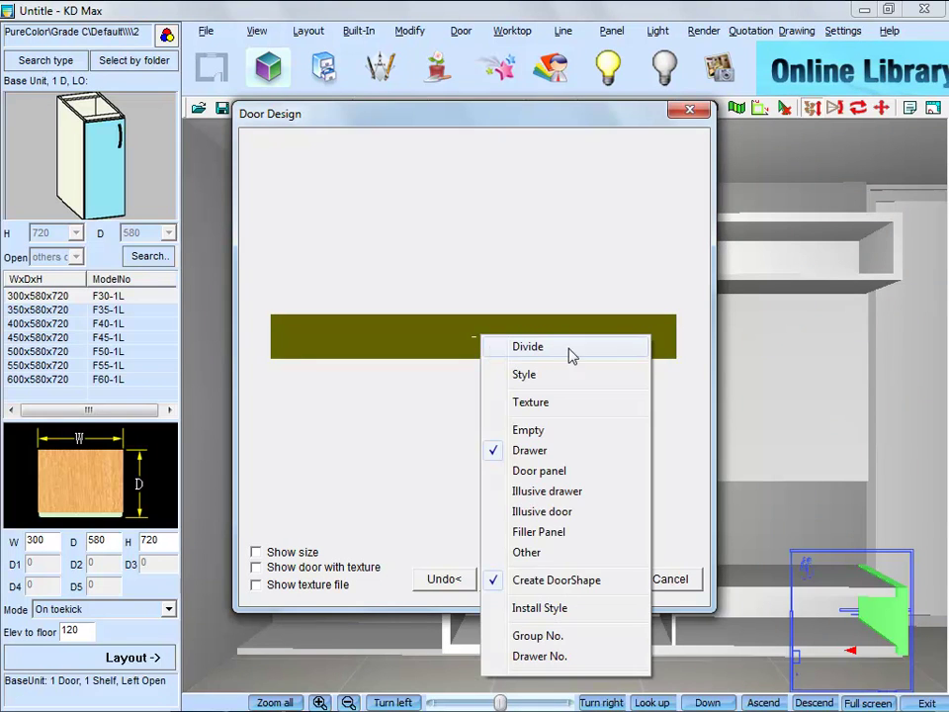
left_click(566, 348)
left_click(539, 471)
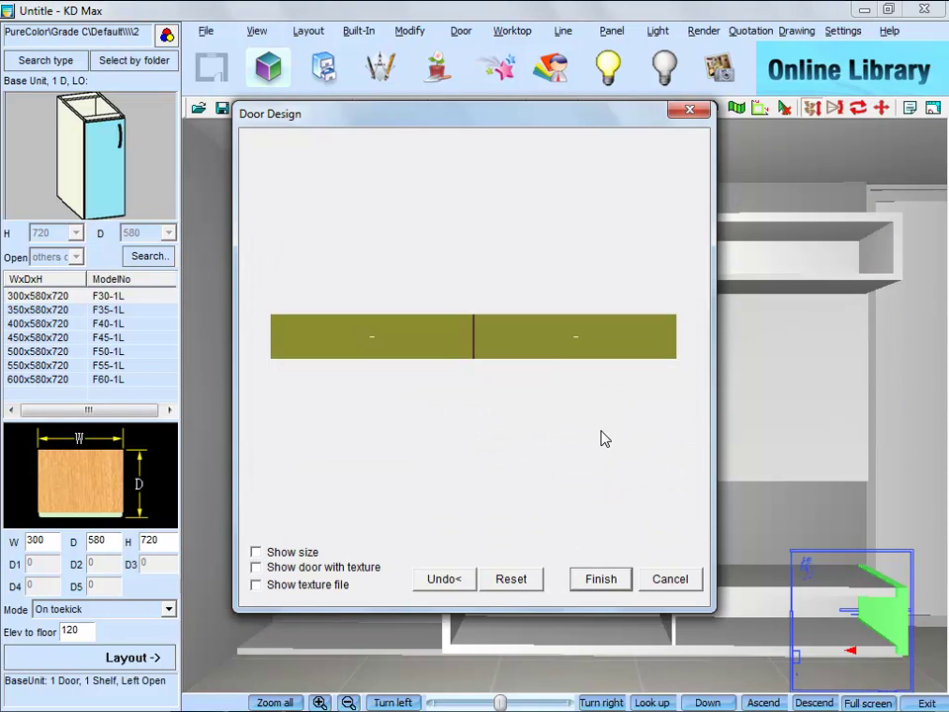
left_click(438, 345)
left_click(600, 580)
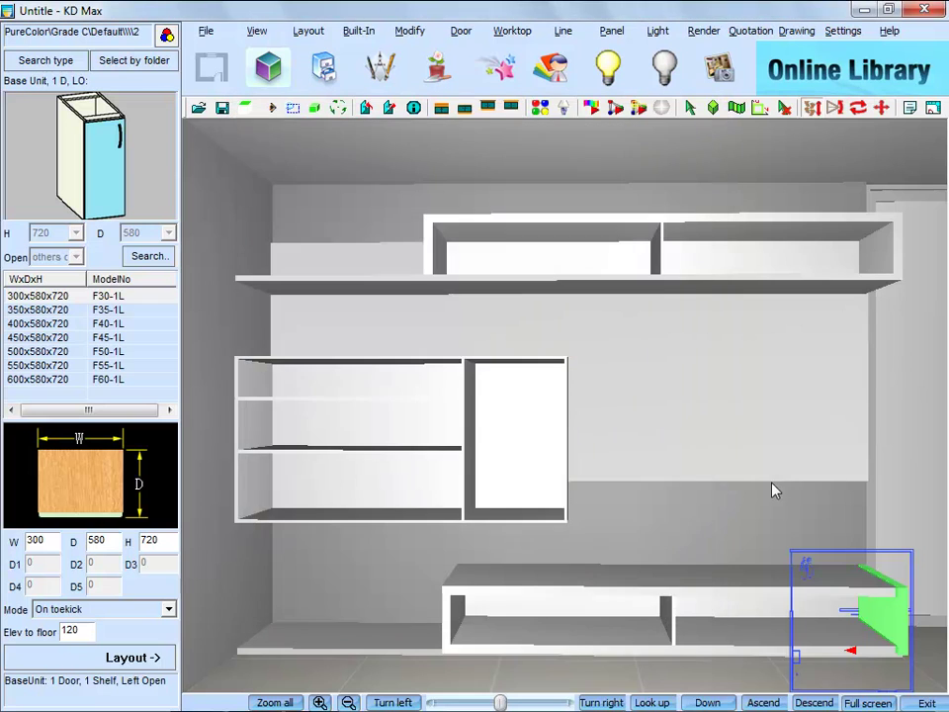
Open the doors and drawers of all units with an 80 degree angle, 500 slide distance and 200 drawer pullout
left_click(462, 32)
mouse_move(485, 101)
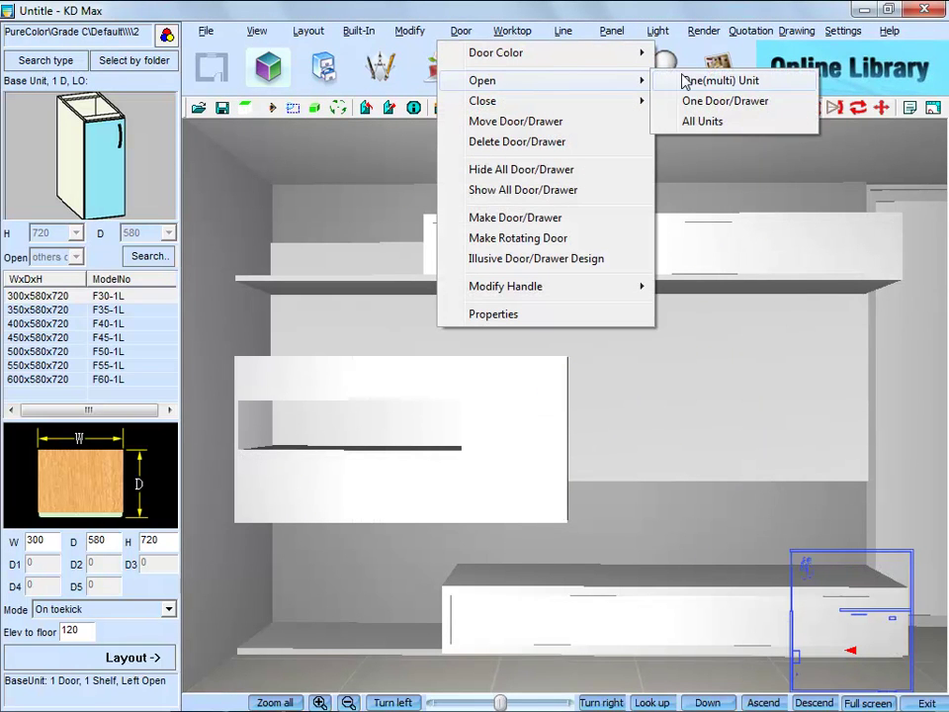
left_click(692, 120)
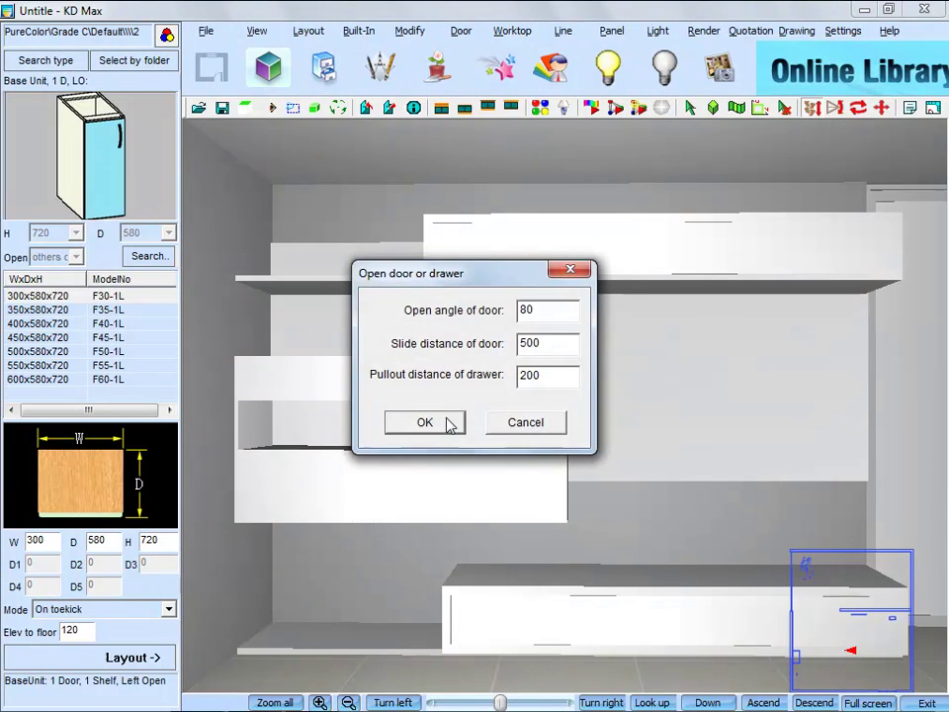
left_click(424, 422)
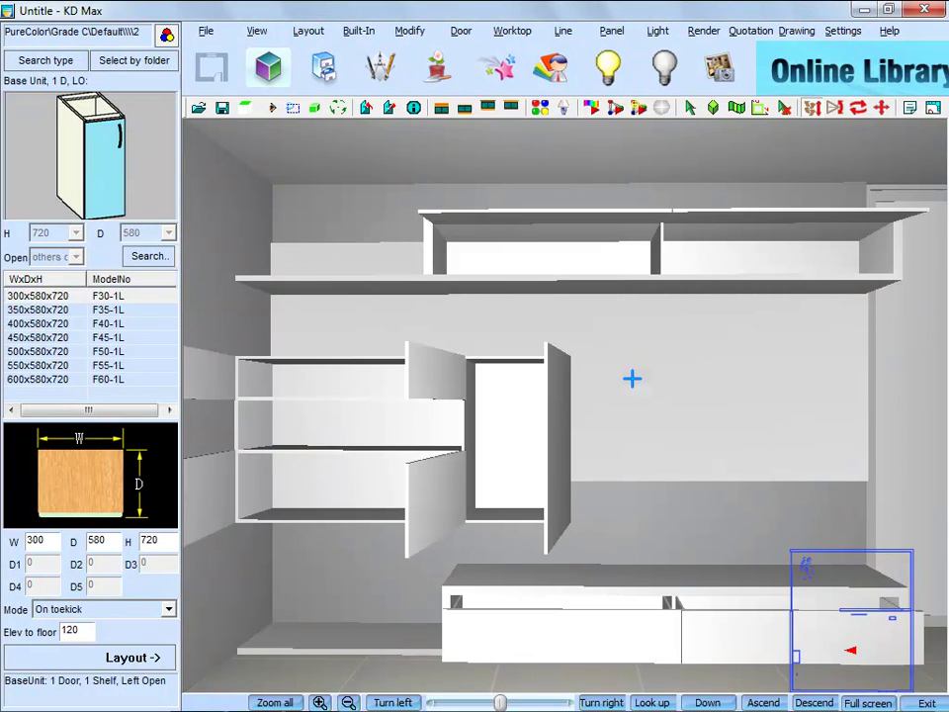
Close the doors and drawers of all units on the TV wall
left_click(460, 29)
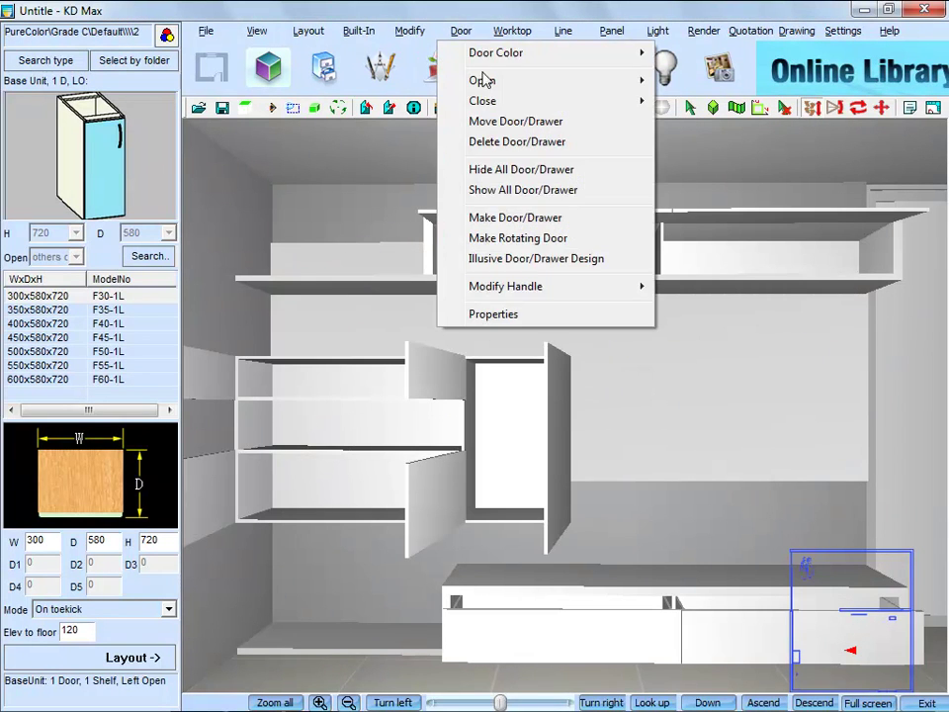
mouse_move(483, 100)
left_click(697, 142)
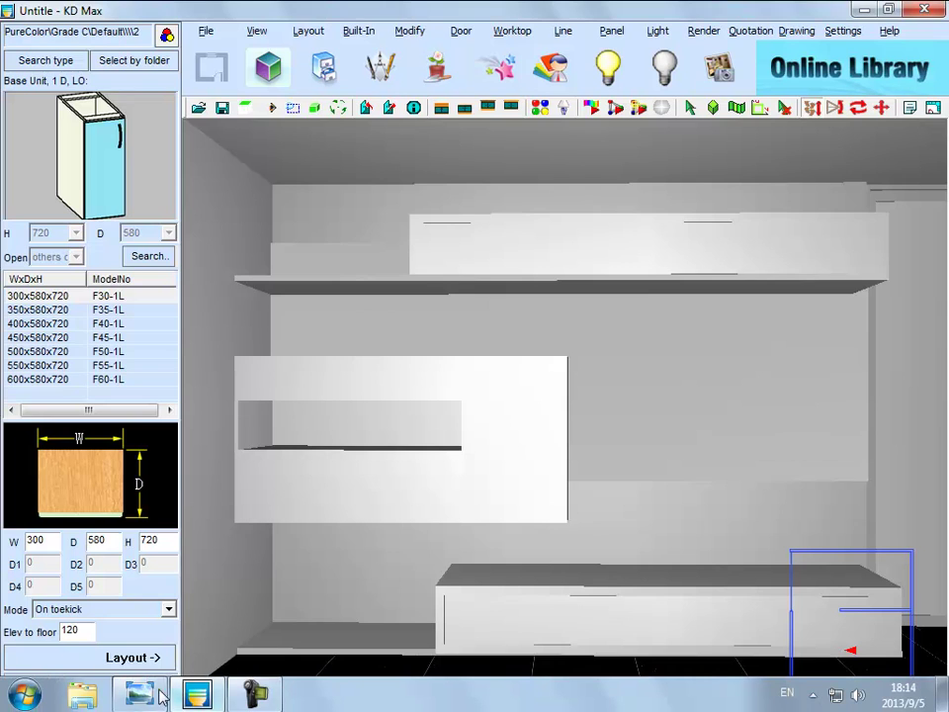
Check the sideboard in the living room reference image and start a wardrobe carcass with width 2090, depth 450 and height 1000
left_click(146, 692)
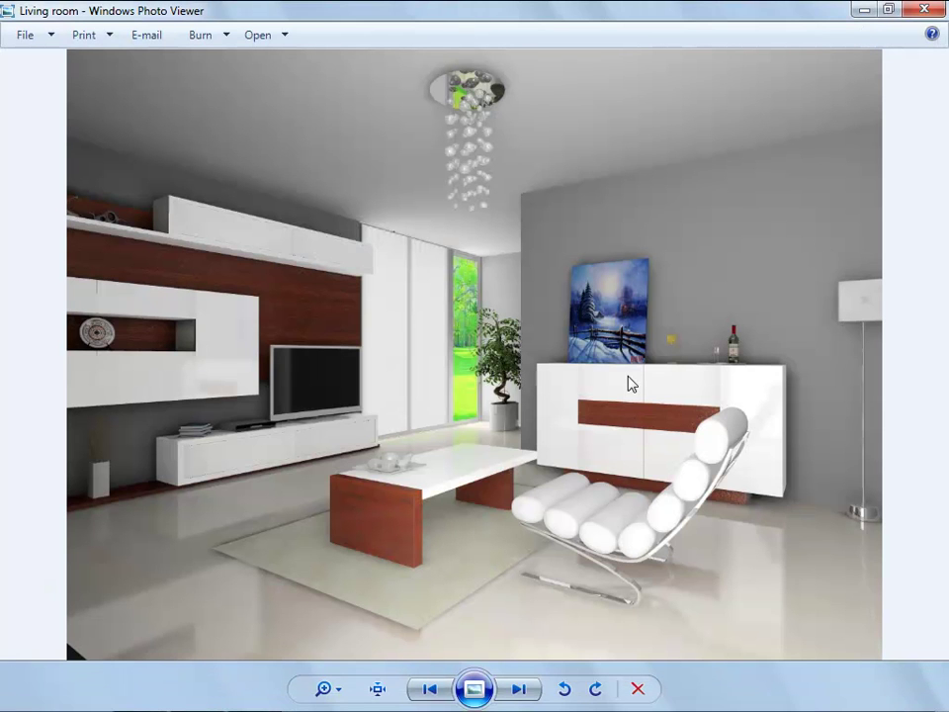
left_click(864, 9)
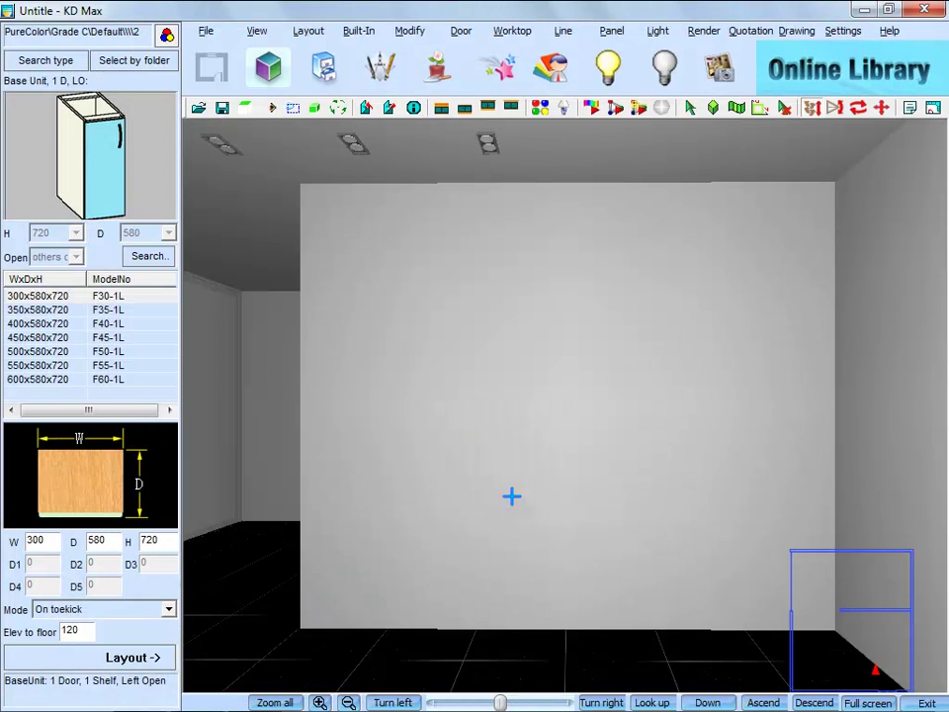
left_click(358, 30)
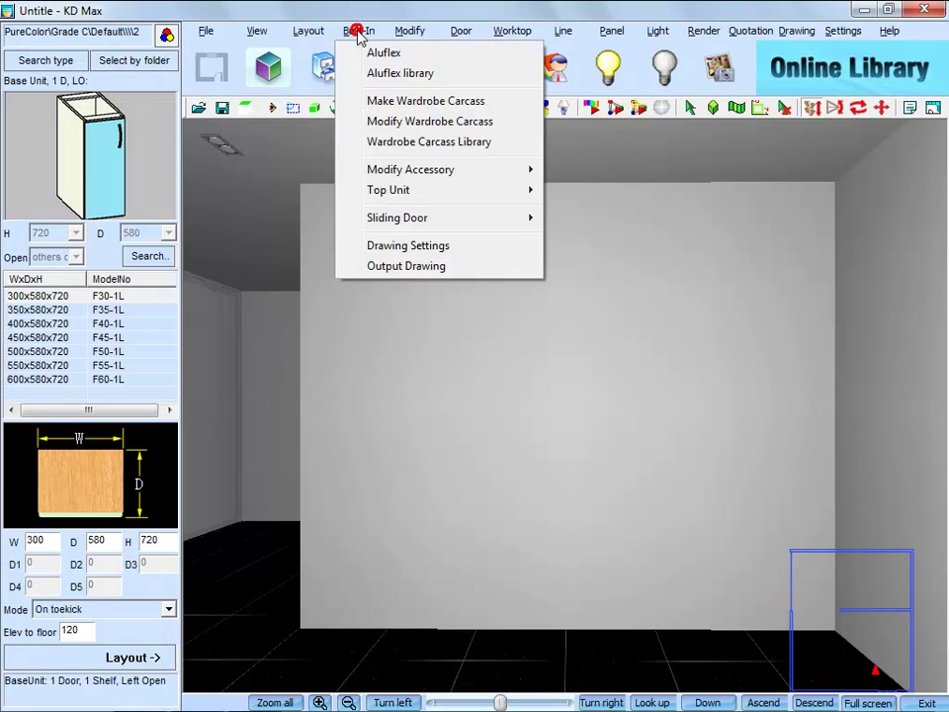
left_click(506, 101)
left_click(322, 140)
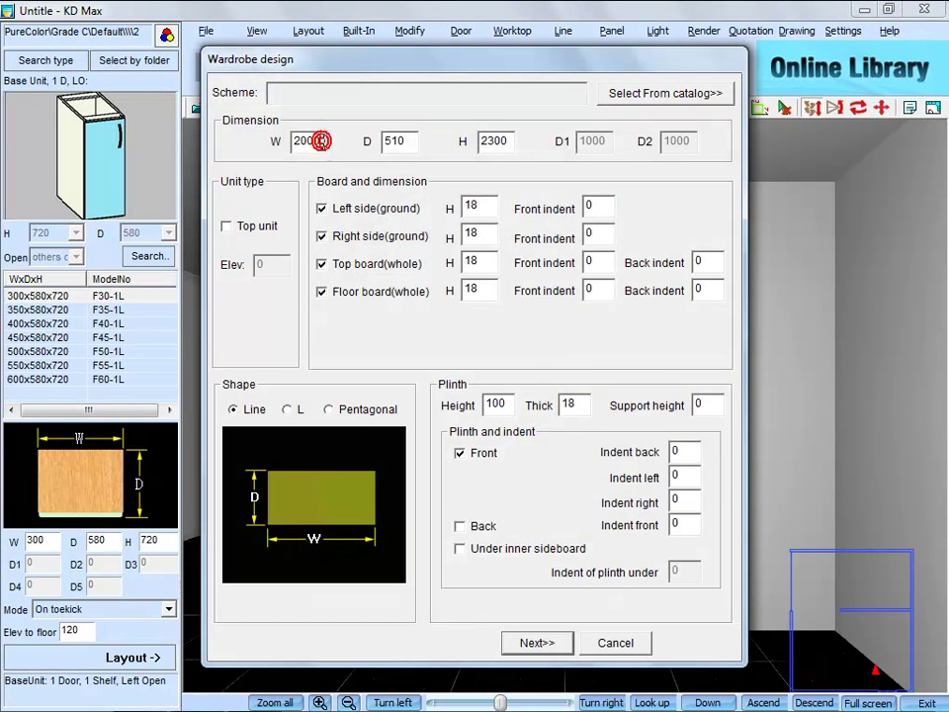
double_click(318, 141)
type("2")
double_click(407, 141)
type("450")
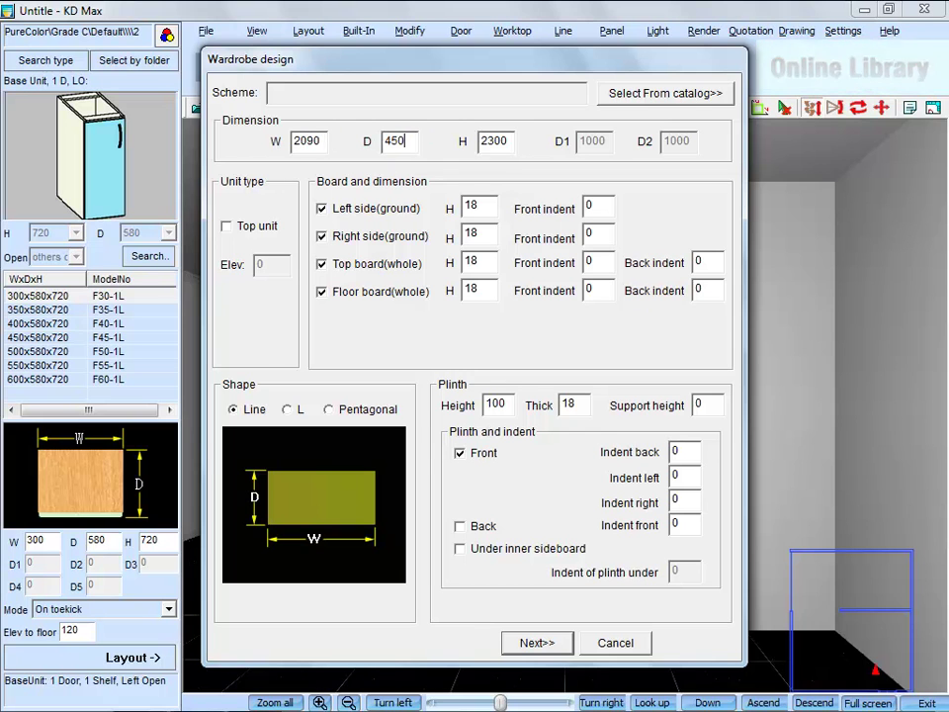
double_click(502, 141)
type("10")
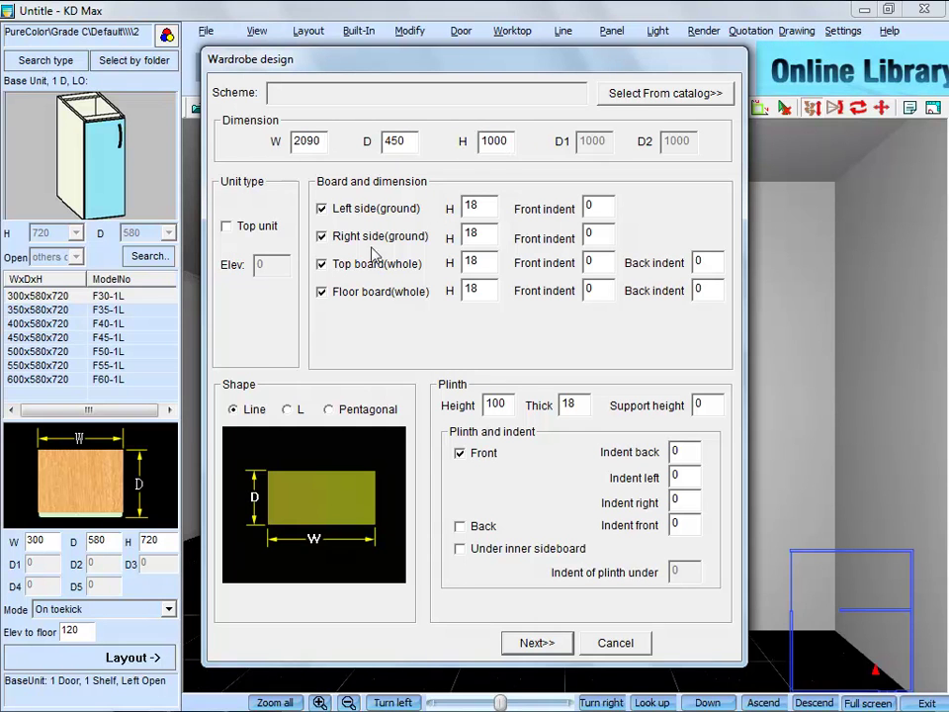
Make the carcass a top unit at elevation 120 with plinth height 0 and no front plinth, and finish it undivided
left_click(247, 230)
double_click(267, 272)
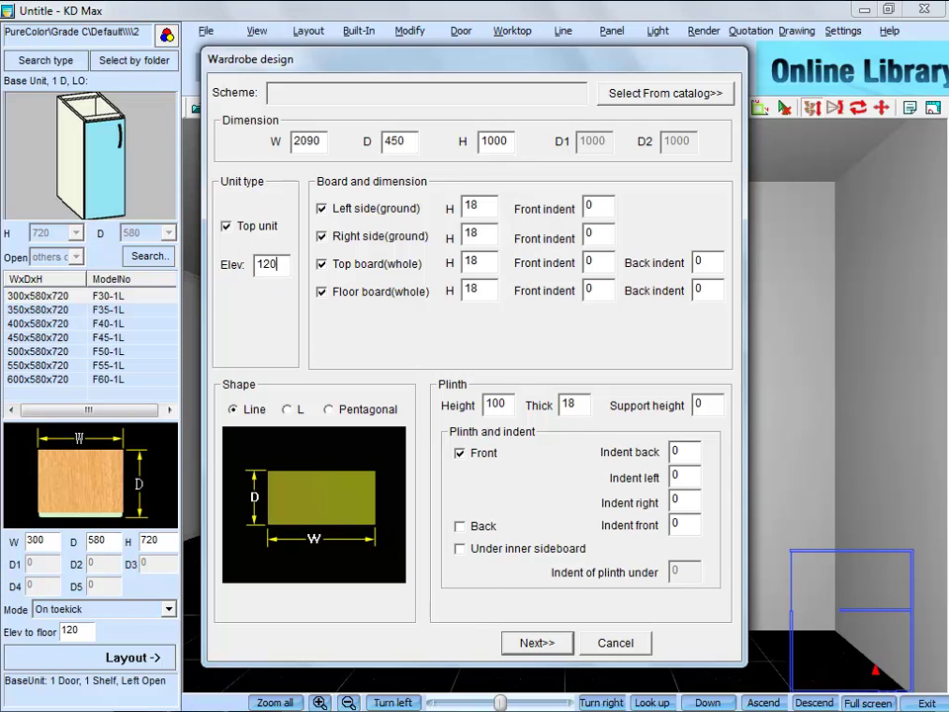
double_click(491, 405)
type("0")
left_click(461, 453)
left_click(537, 644)
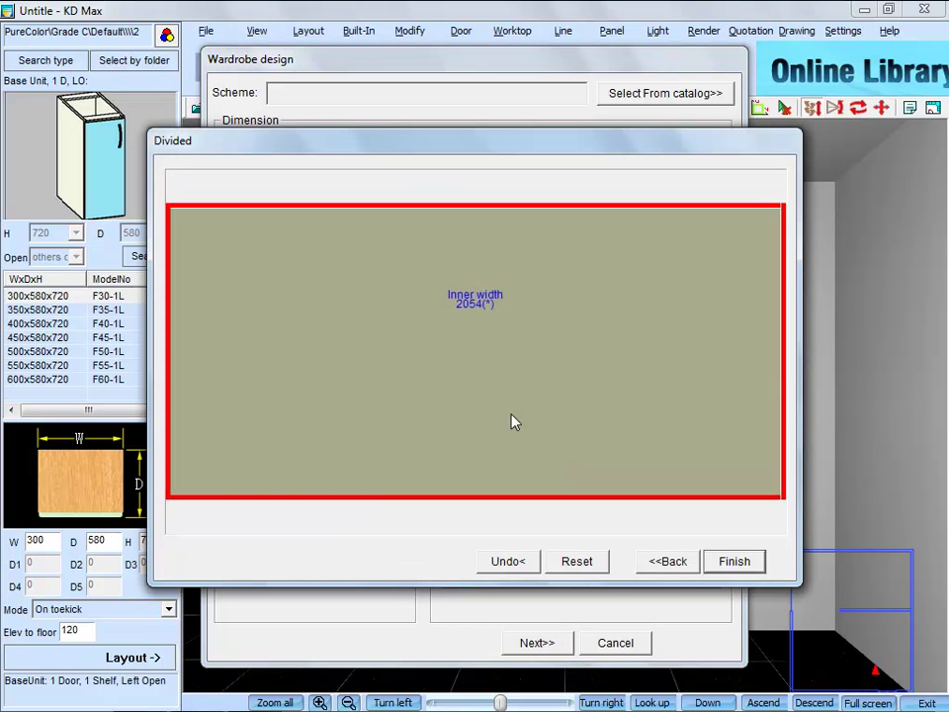
left_click(734, 561)
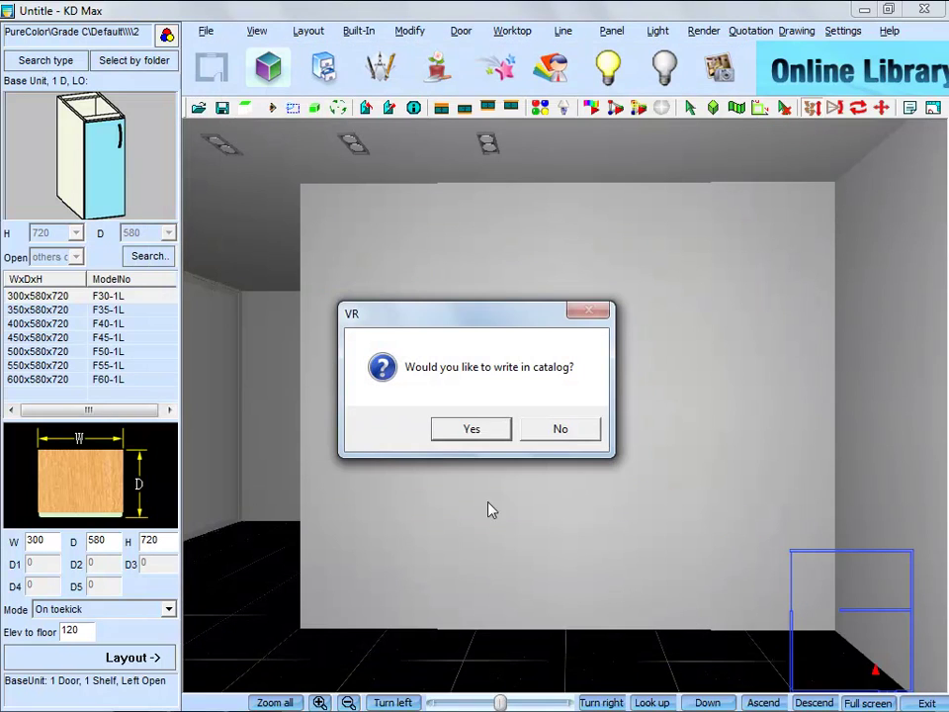
Write the sideboard carcass to the catalog and place it against the partition wall
left_click(472, 429)
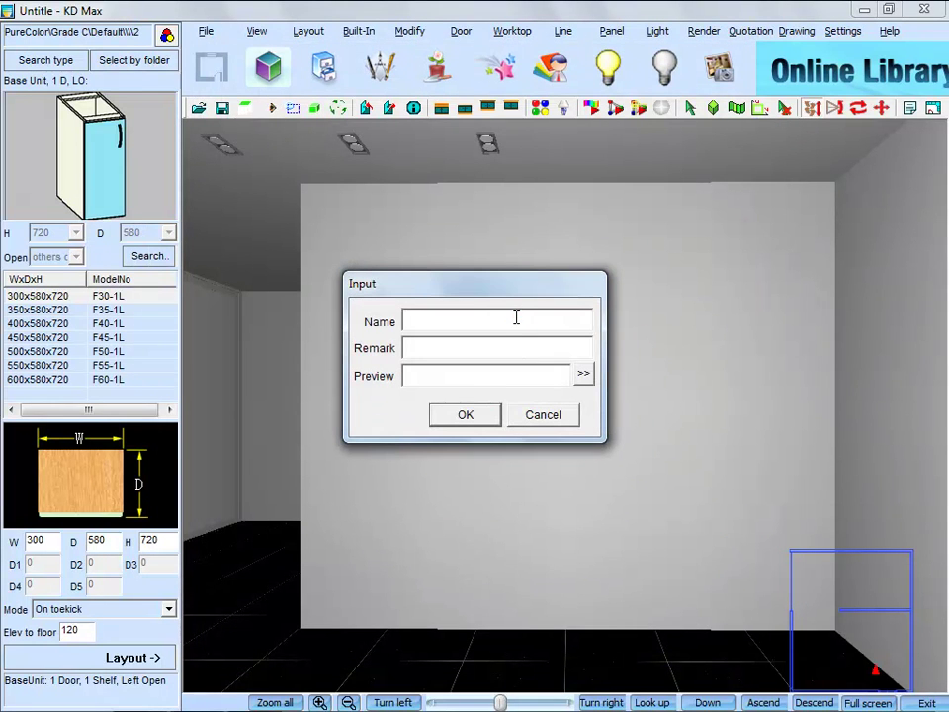
left_click(467, 416)
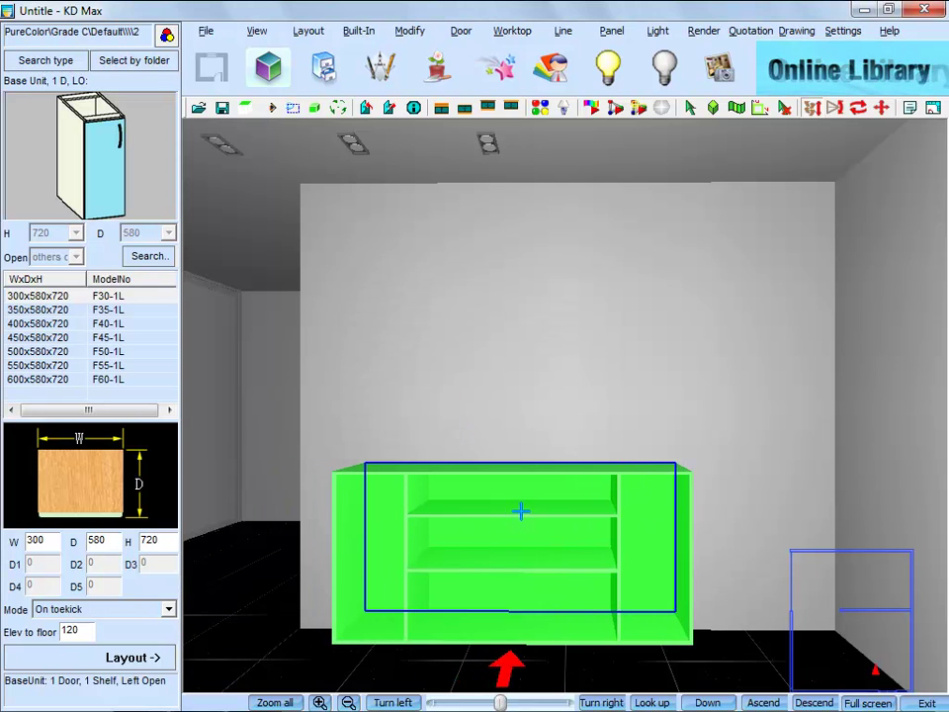
left_click(511, 511)
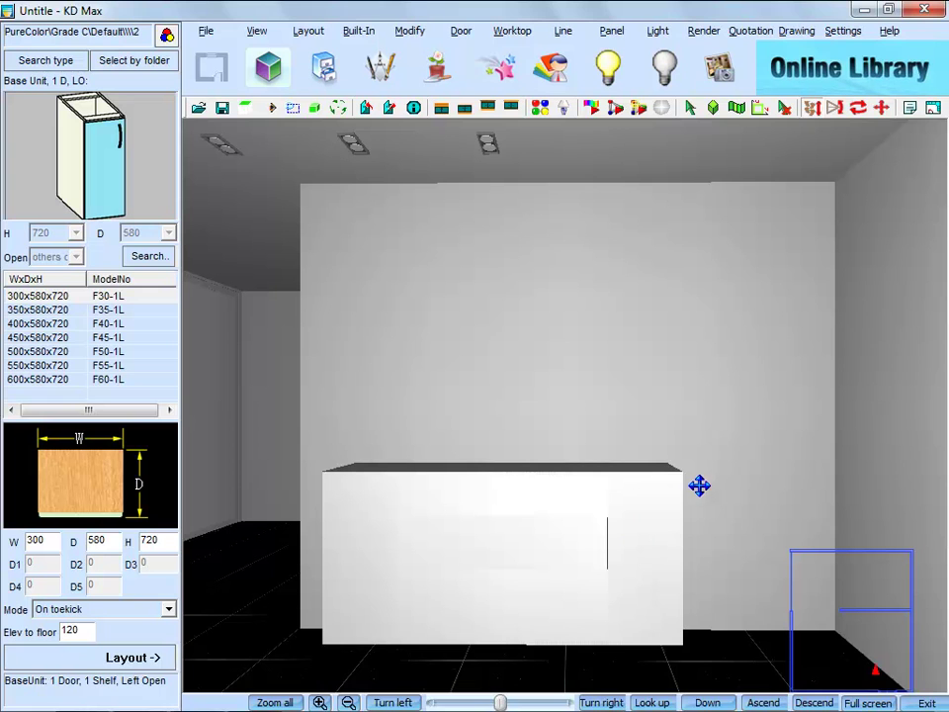
Check the sideboard's plinth in the reference image and start drawing a plinth manually with point offset enabled
key("alt+Tab")
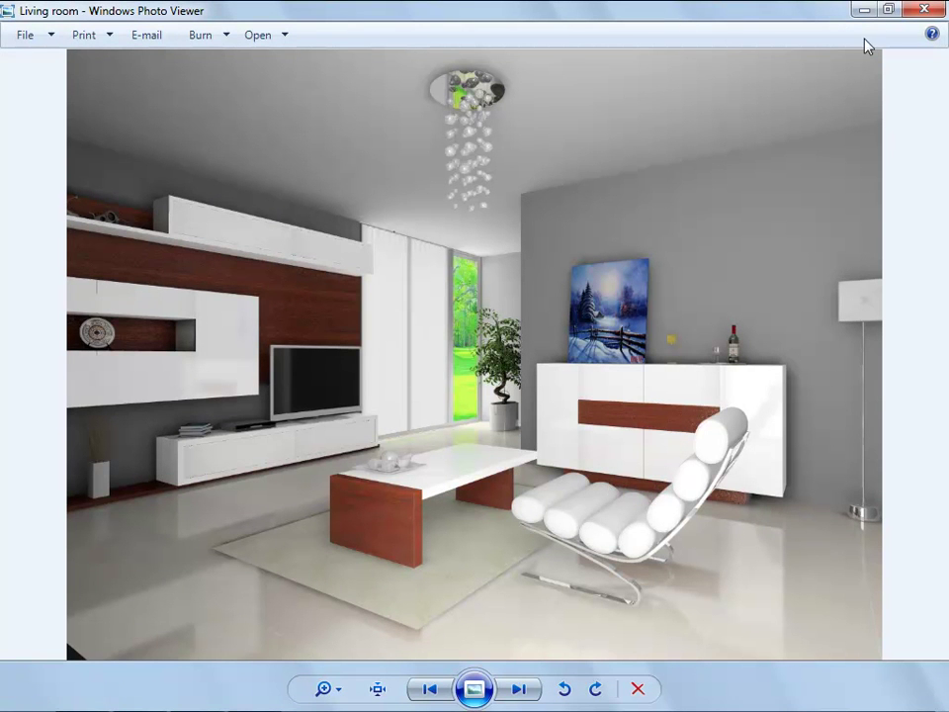
key("alt+Tab")
left_click(559, 30)
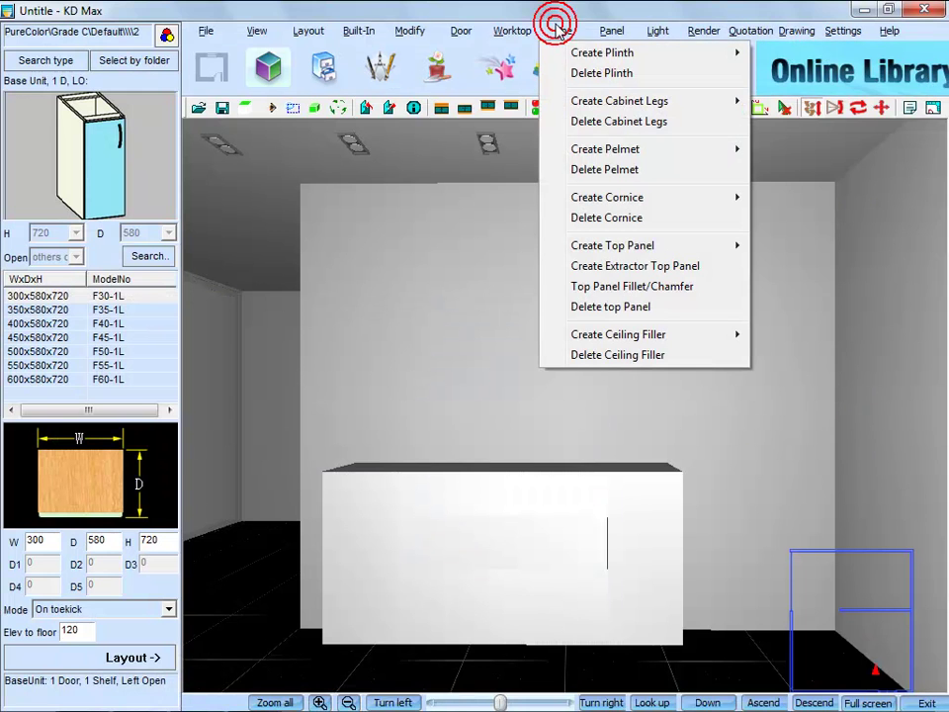
mouse_move(593, 53)
left_click(862, 106)
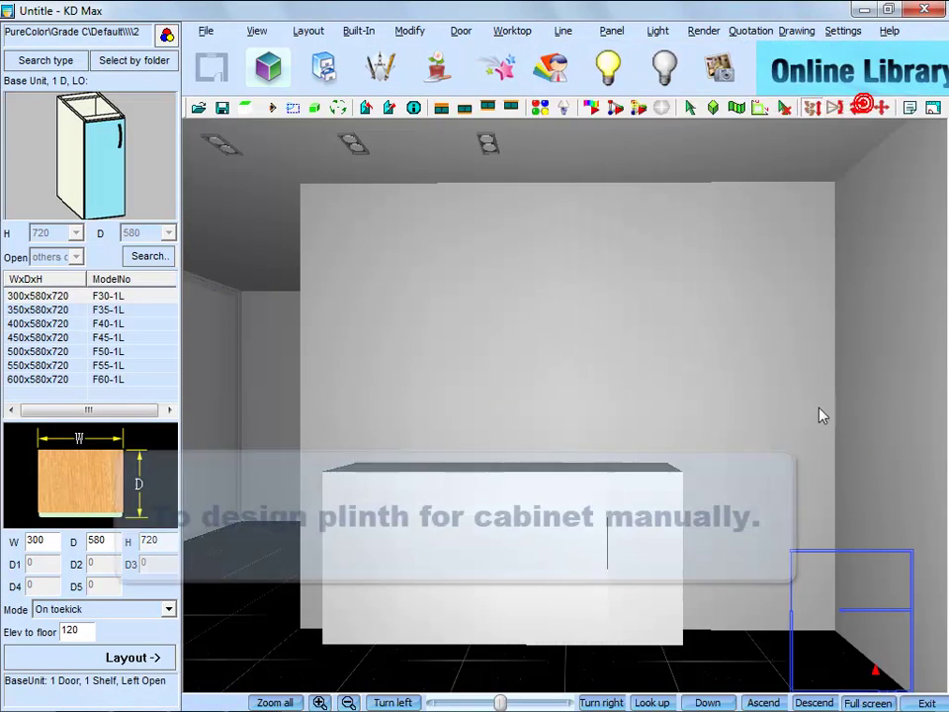
left_click(671, 172)
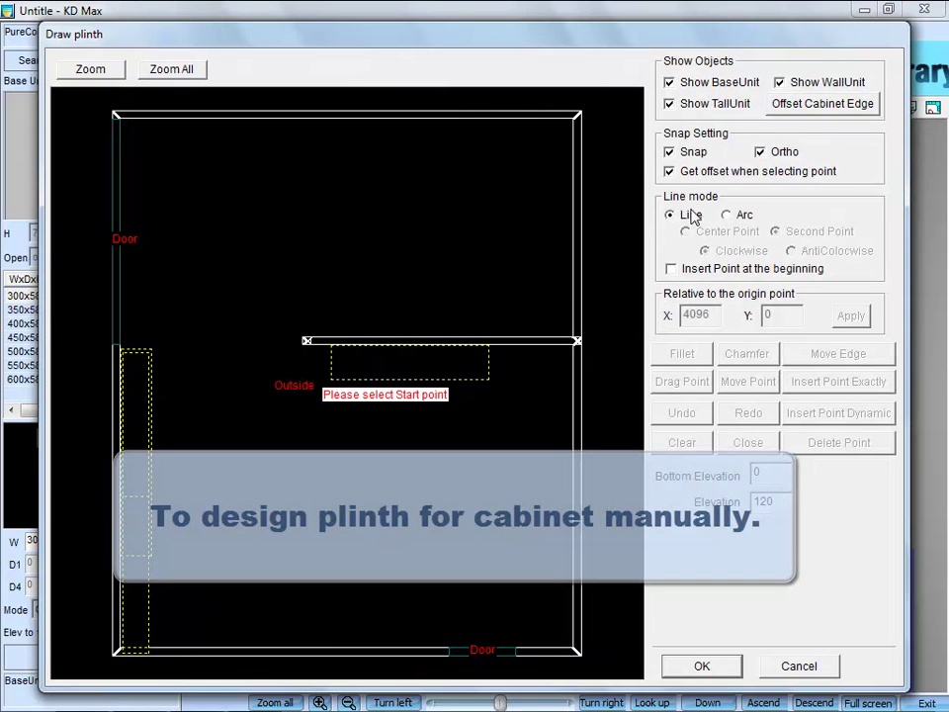
Start the plinth at the sideboard's back-left corner with offset X 0, Y 120, and run it straight to the front edge
left_click(330, 343)
left_click(471, 328)
left_click_drag(471, 334, 453, 434)
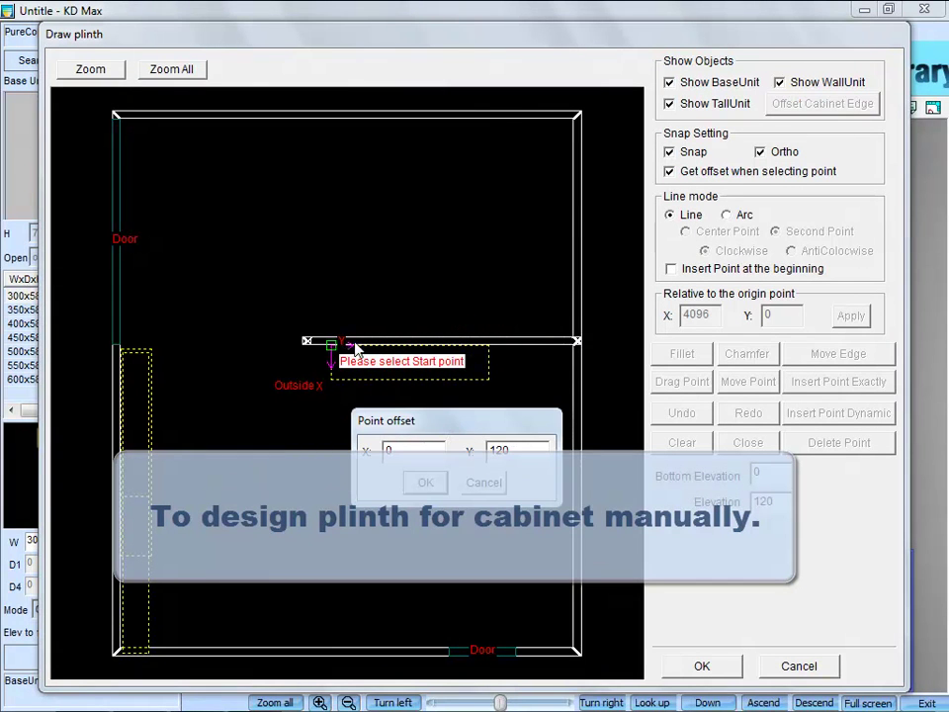
key("Return")
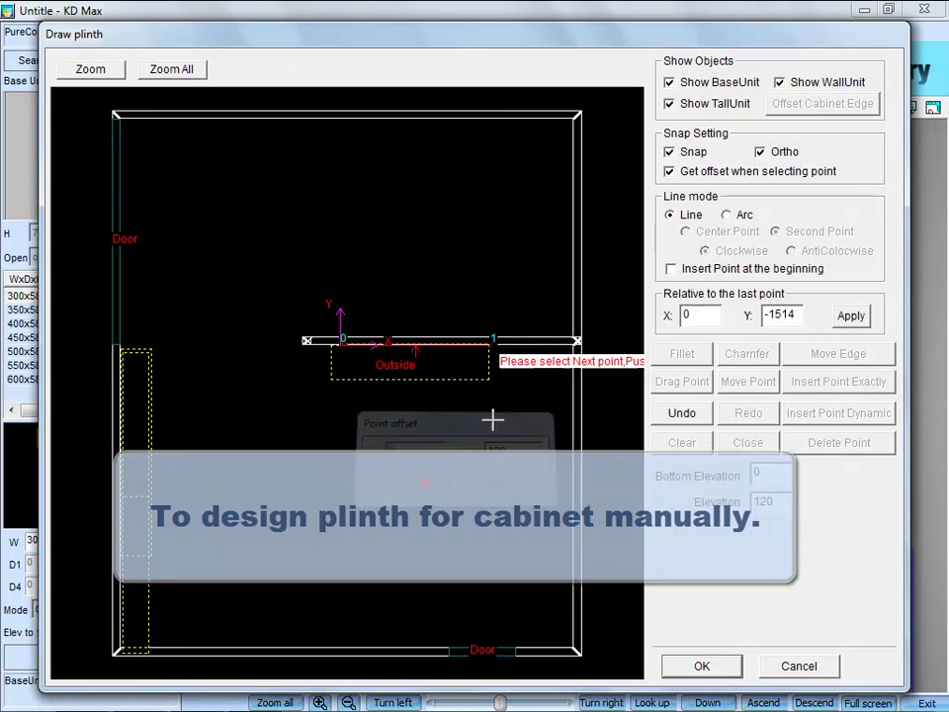
left_click(339, 377)
left_click_drag(486, 327, 427, 447)
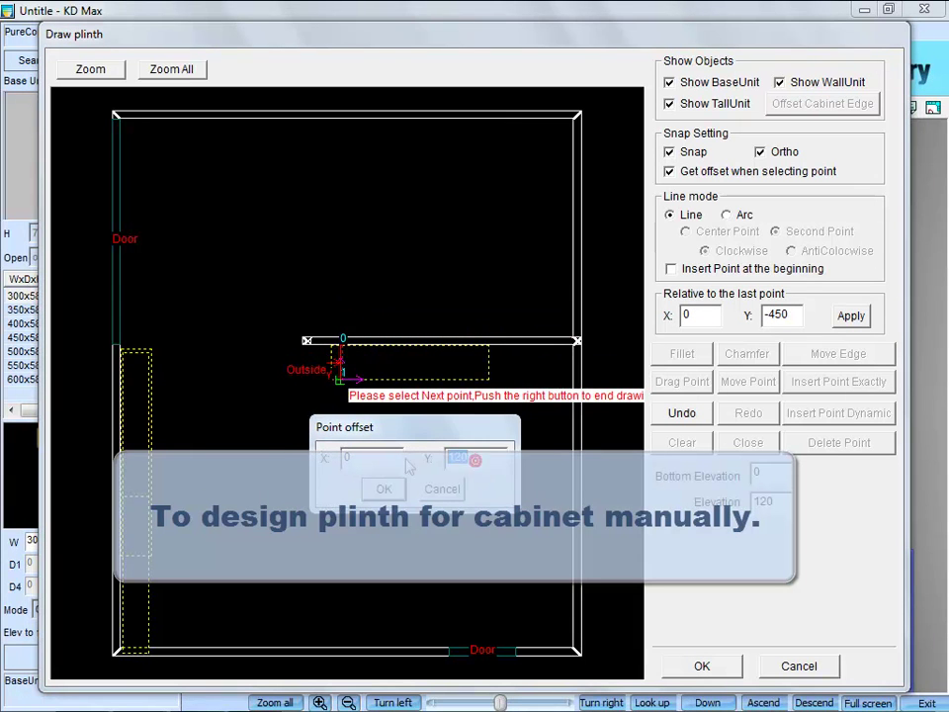
left_click(382, 488)
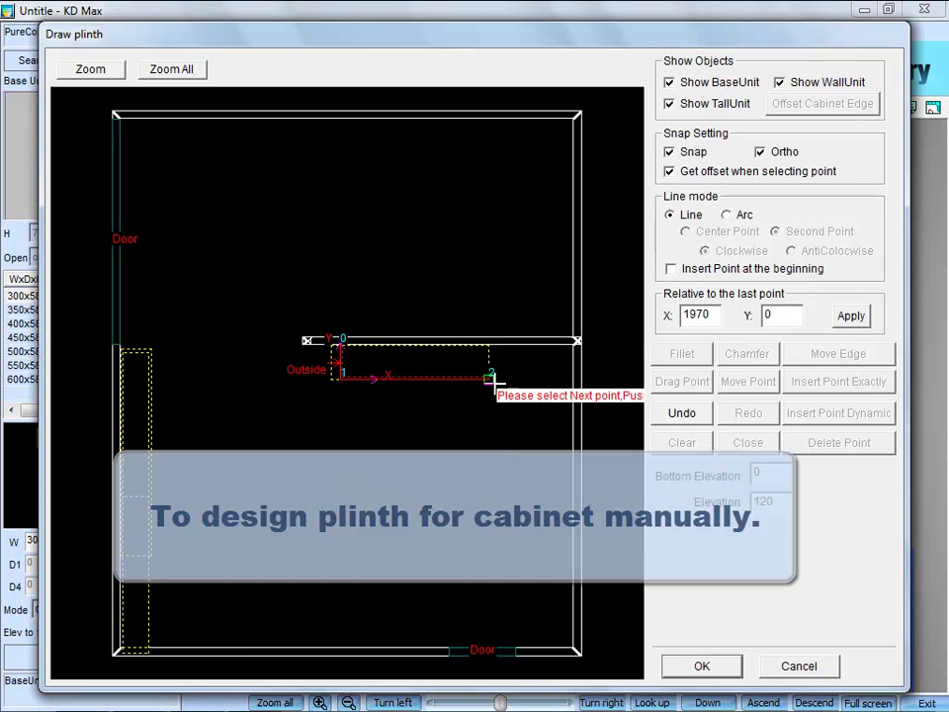
Continue the plinth to the front-right corner with offset X 0, Y 120, and end it at the wall without an offset
left_click(493, 386)
left_click_drag(502, 331, 479, 442)
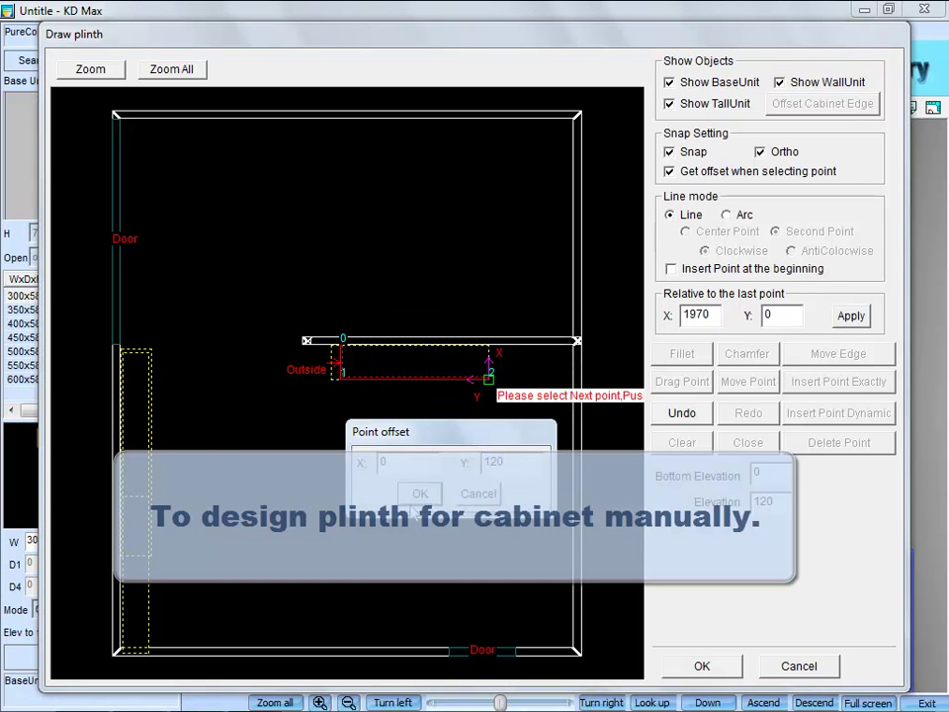
left_click(478, 379)
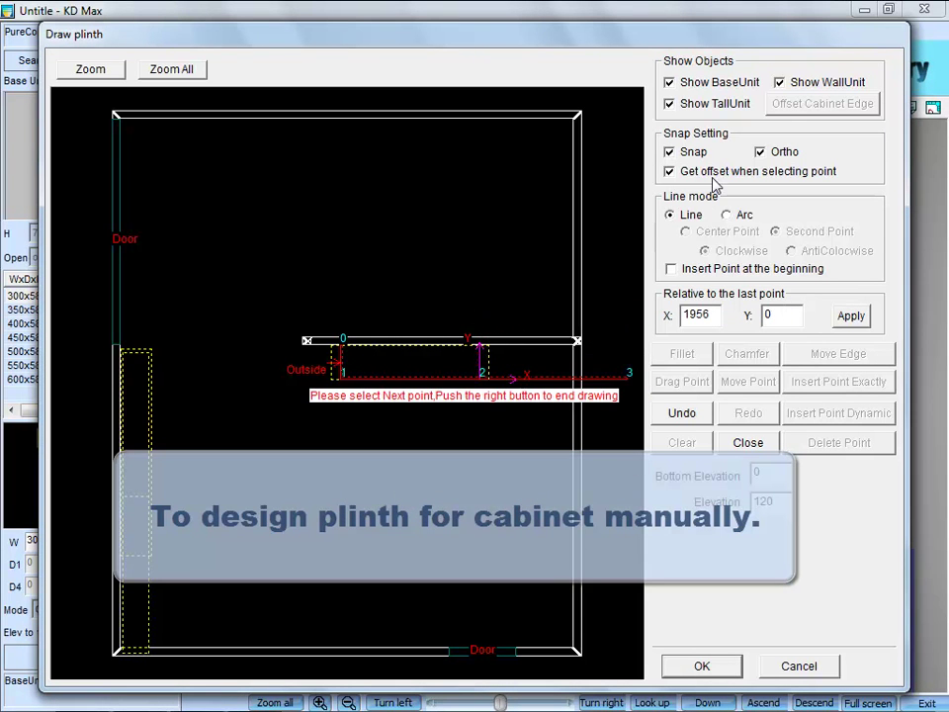
left_click(478, 340)
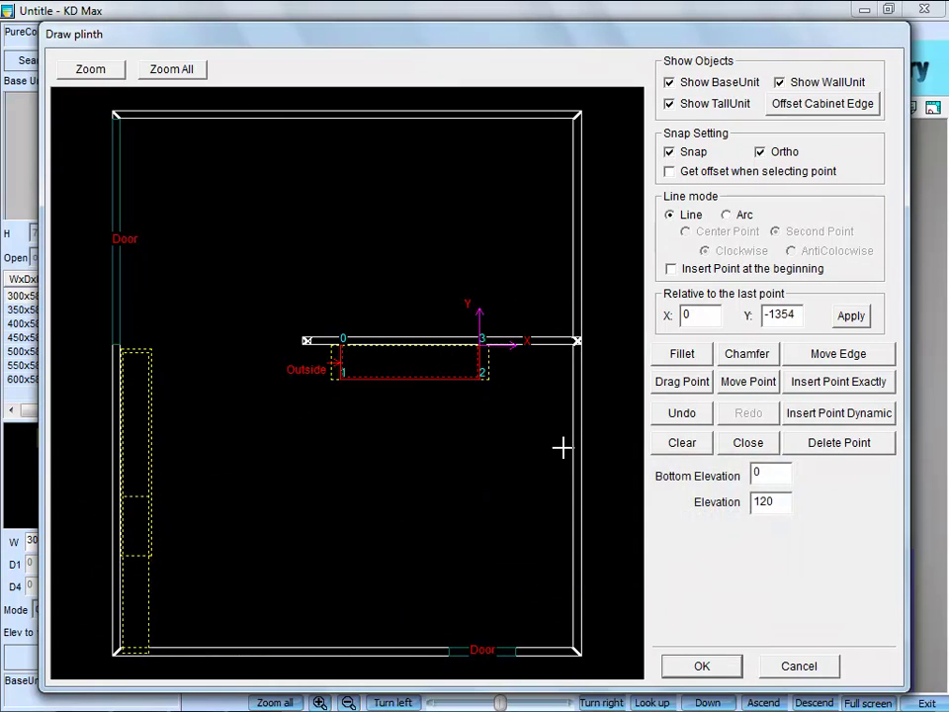
Create the sideboard plinth with bottom elevation 0 and elevation 120
left_click(763, 476)
left_click(776, 502)
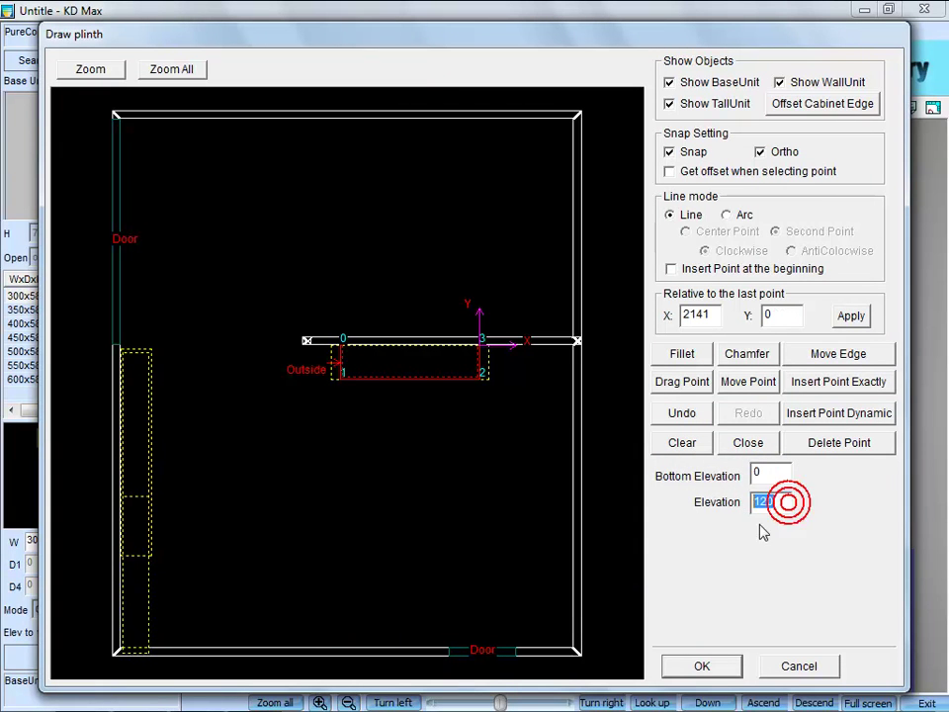
left_click(698, 666)
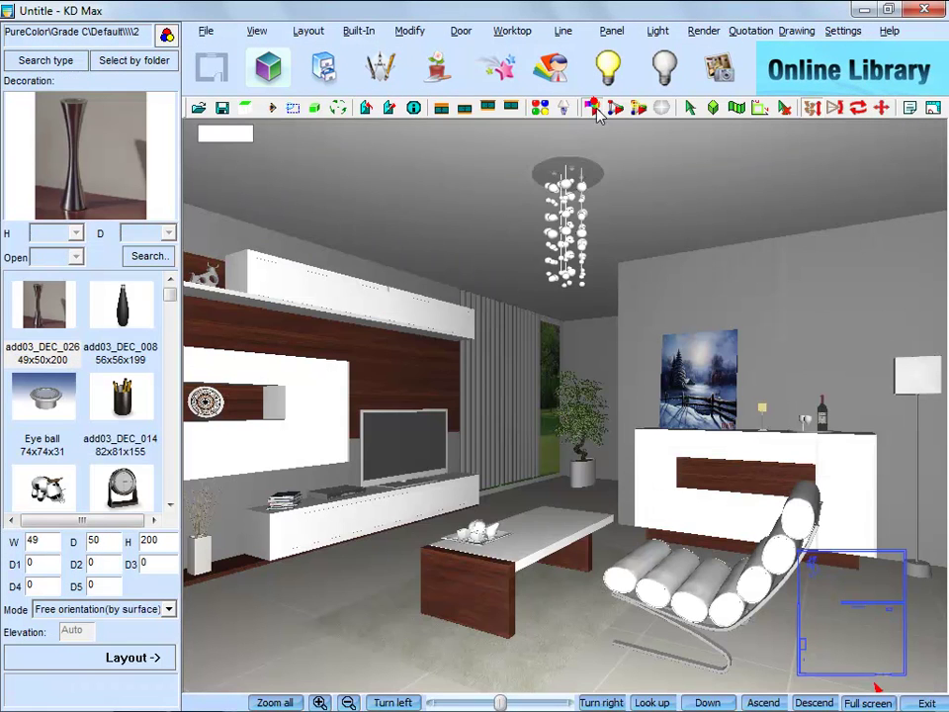
Render the furnished living room's lighting, stopping after 200 times, with normal precision and a diffuse factor of 0.85
left_click(593, 105)
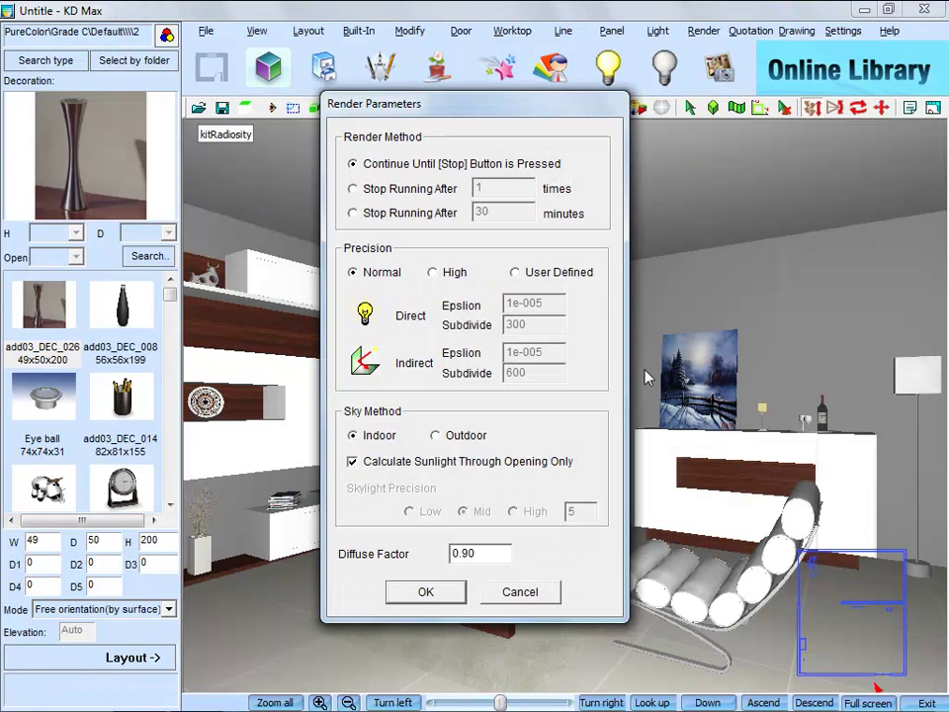
left_click(354, 189)
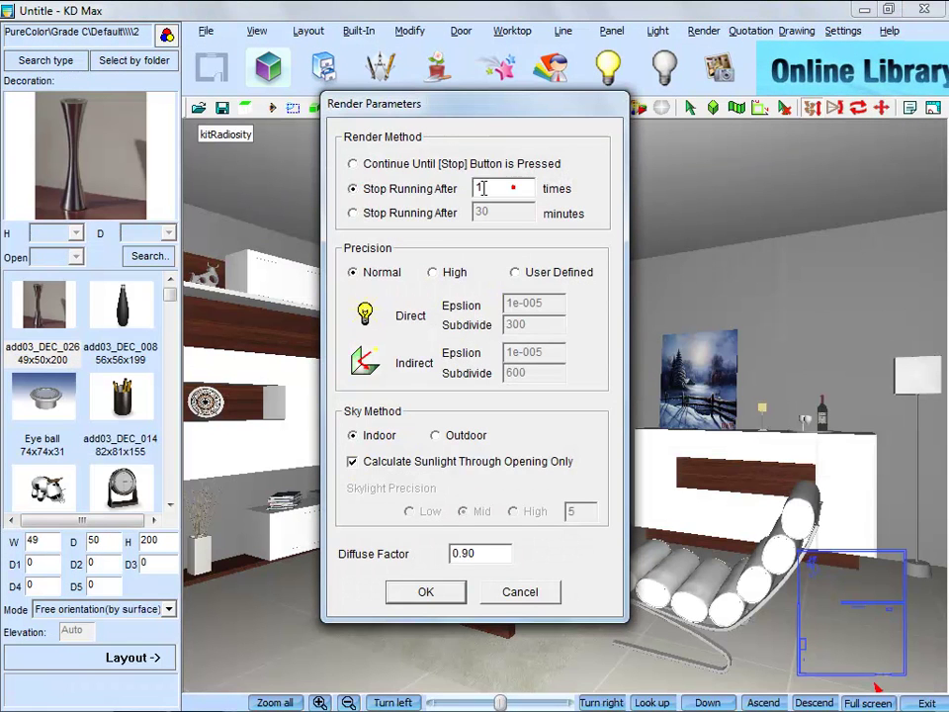
type("200")
double_click(473, 559)
type("0.85")
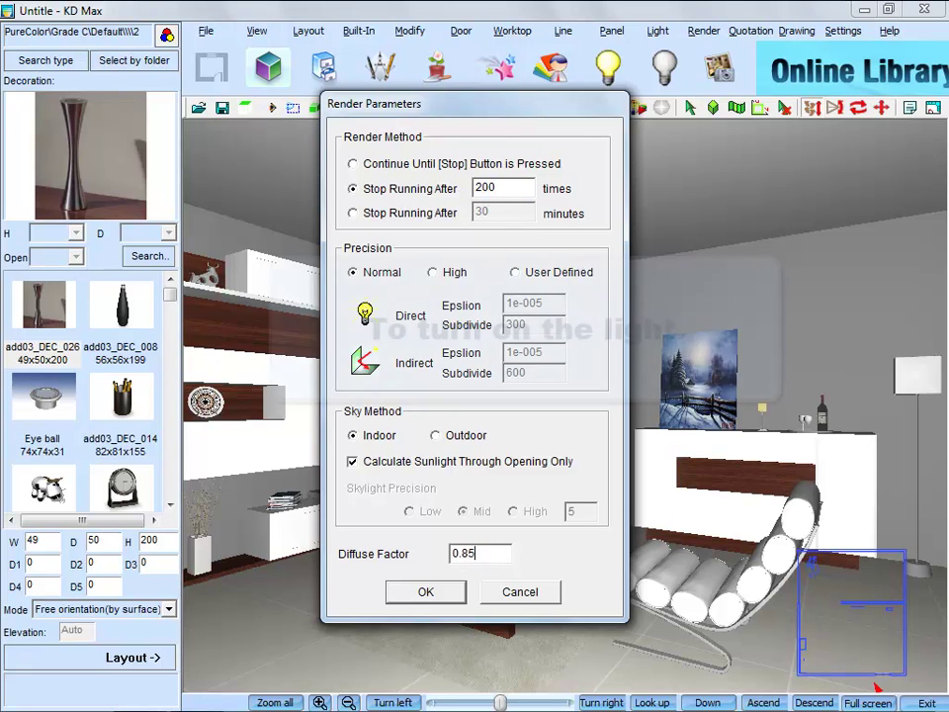
left_click(425, 591)
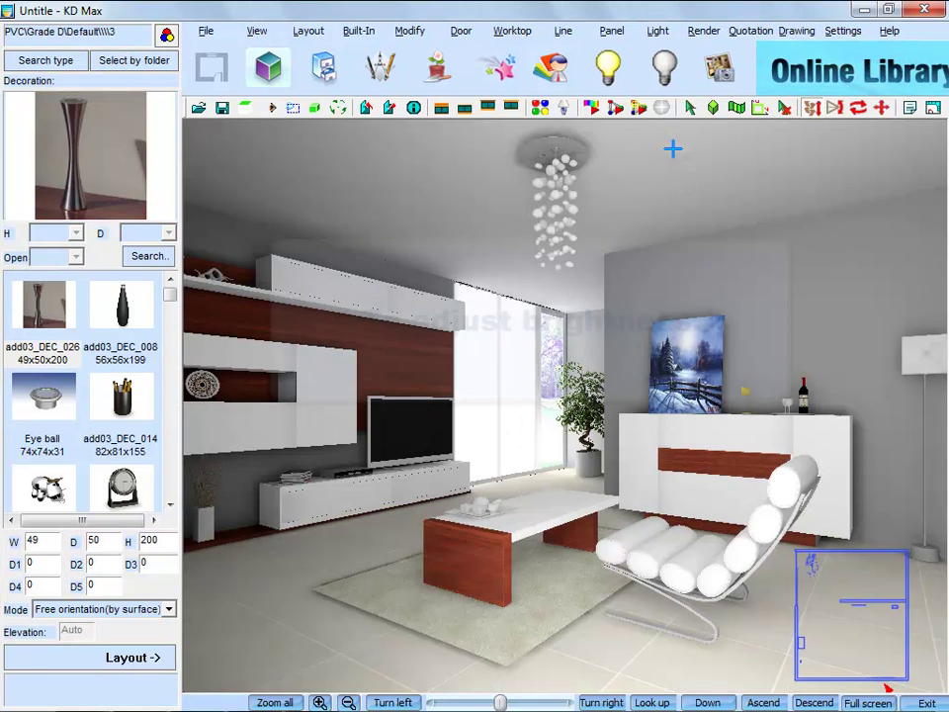
Auto-adjust the rendered scene's brightness, raise the White level to nearly its maximum and increase Brightness
left_click(661, 107)
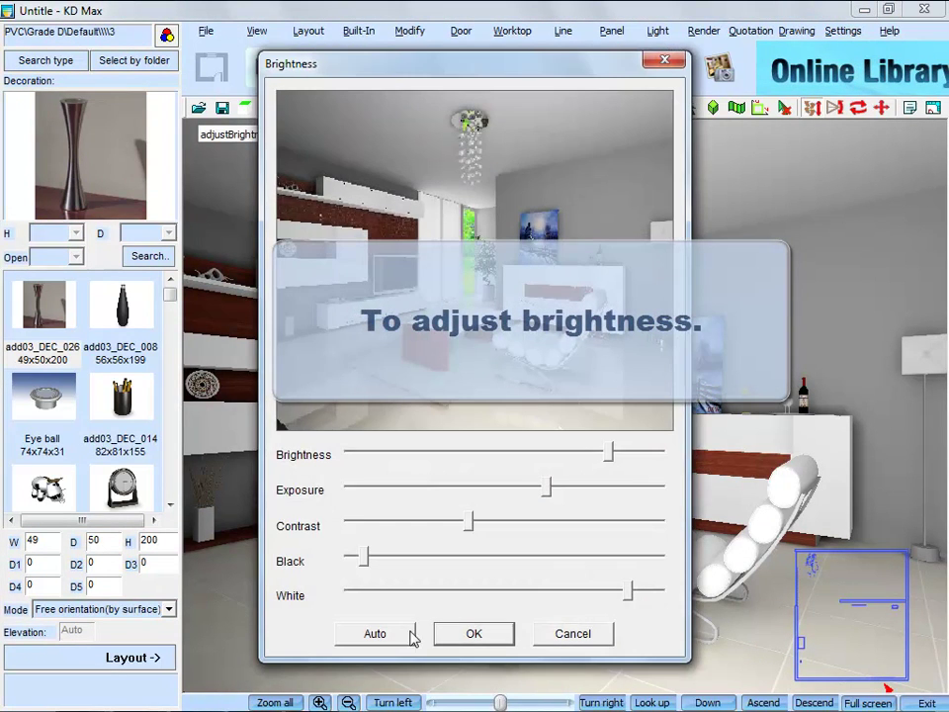
left_click(375, 634)
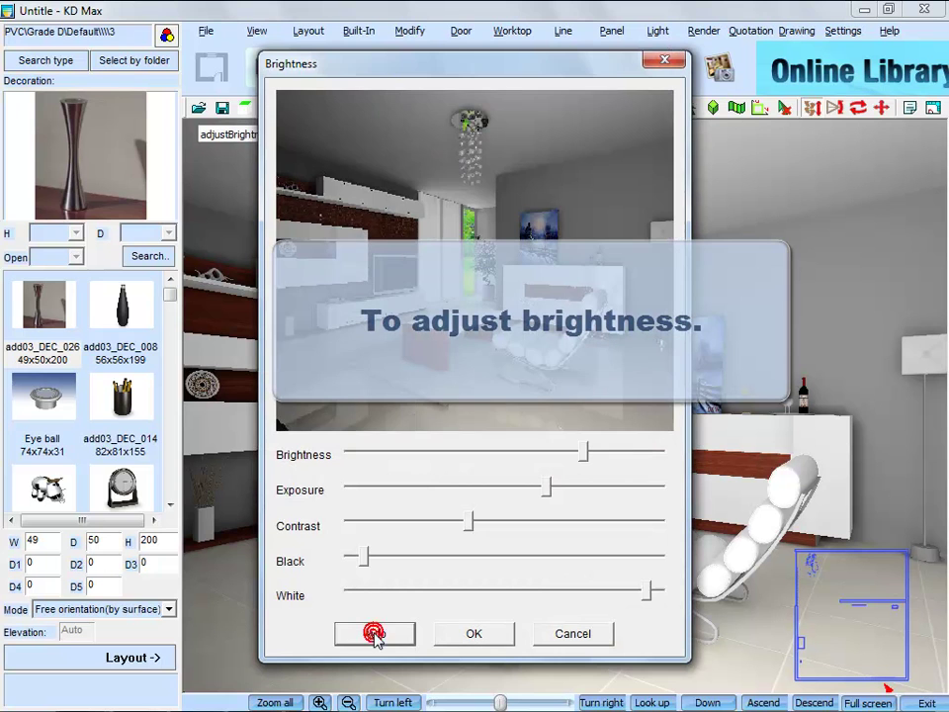
left_click_drag(650, 594, 658, 598)
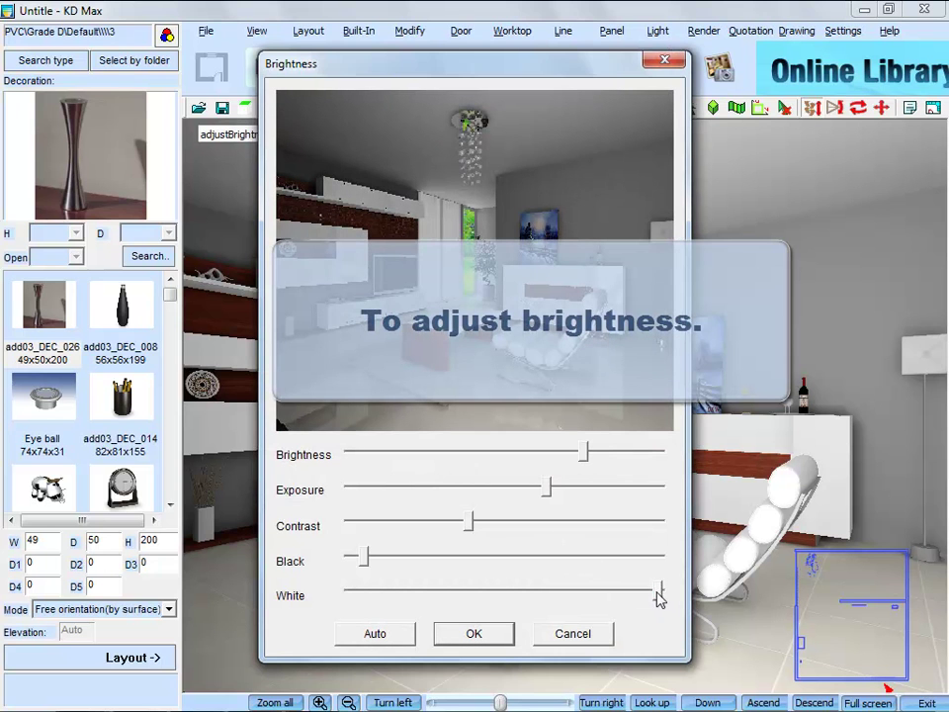
left_click_drag(581, 453, 615, 464)
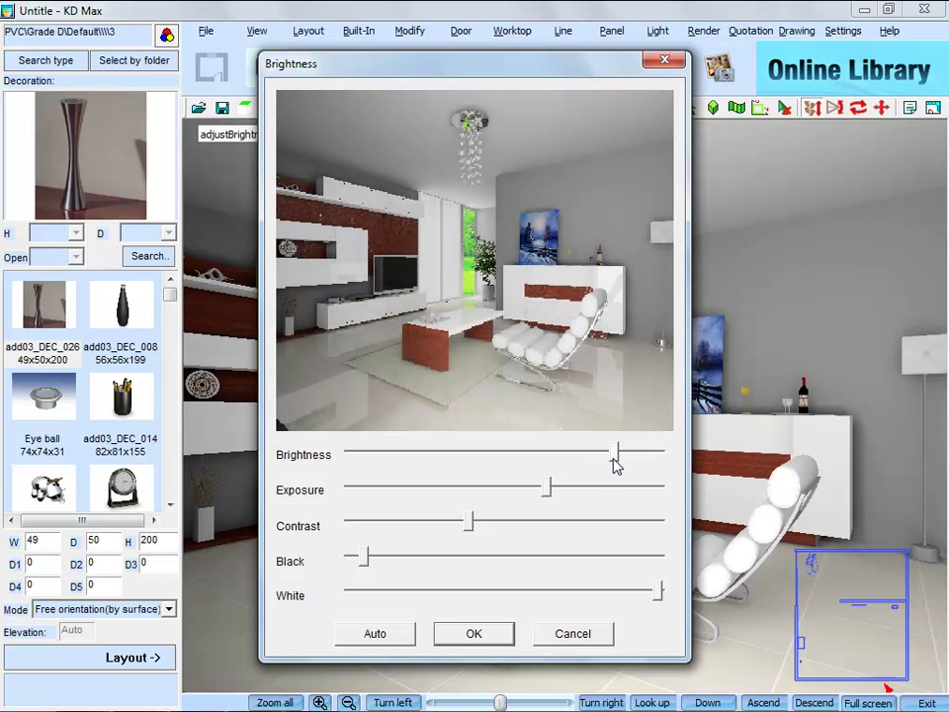
left_click(474, 633)
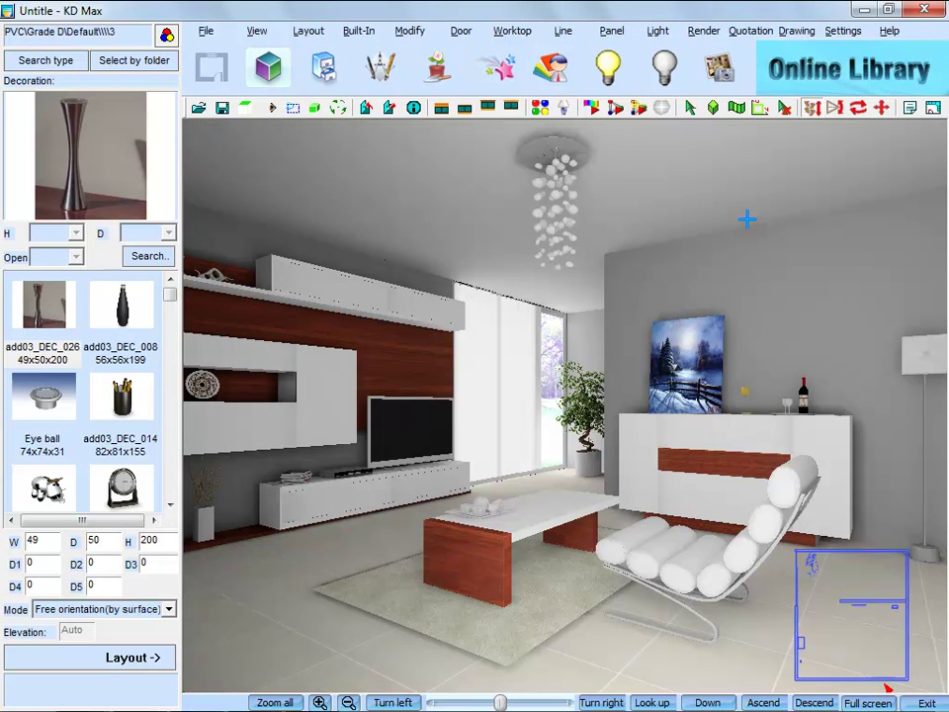
left_click(545, 59)
left_click(549, 331)
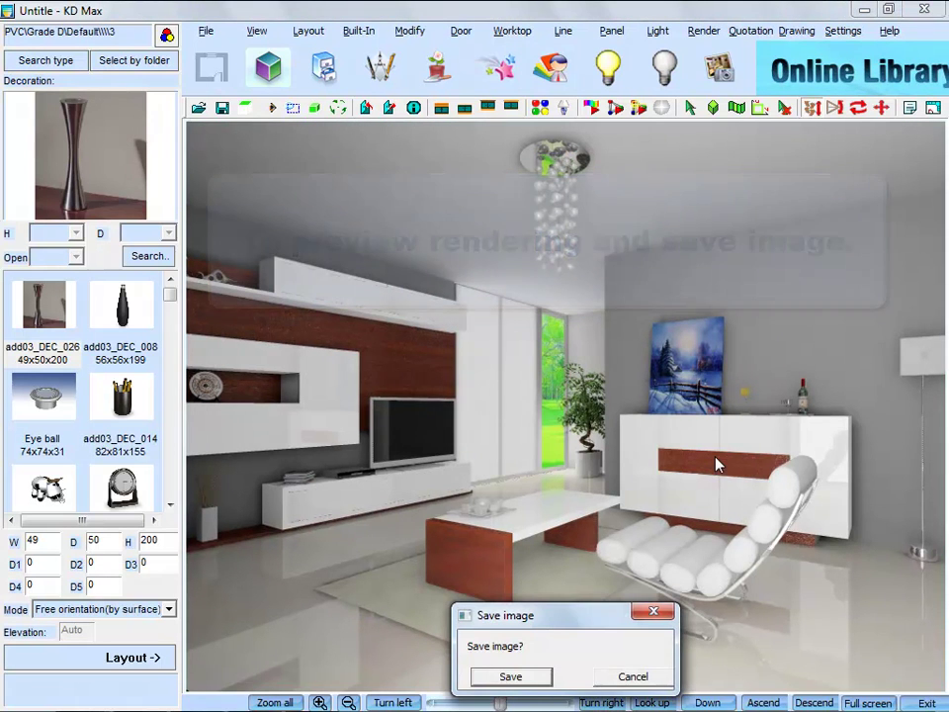
left_click(503, 676)
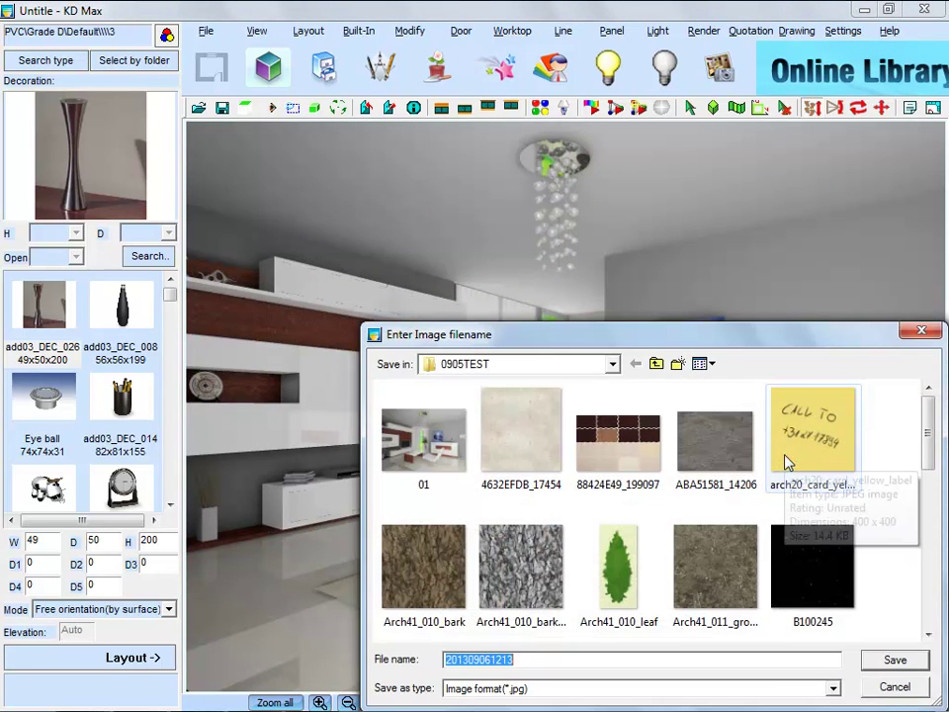
left_click(894, 660)
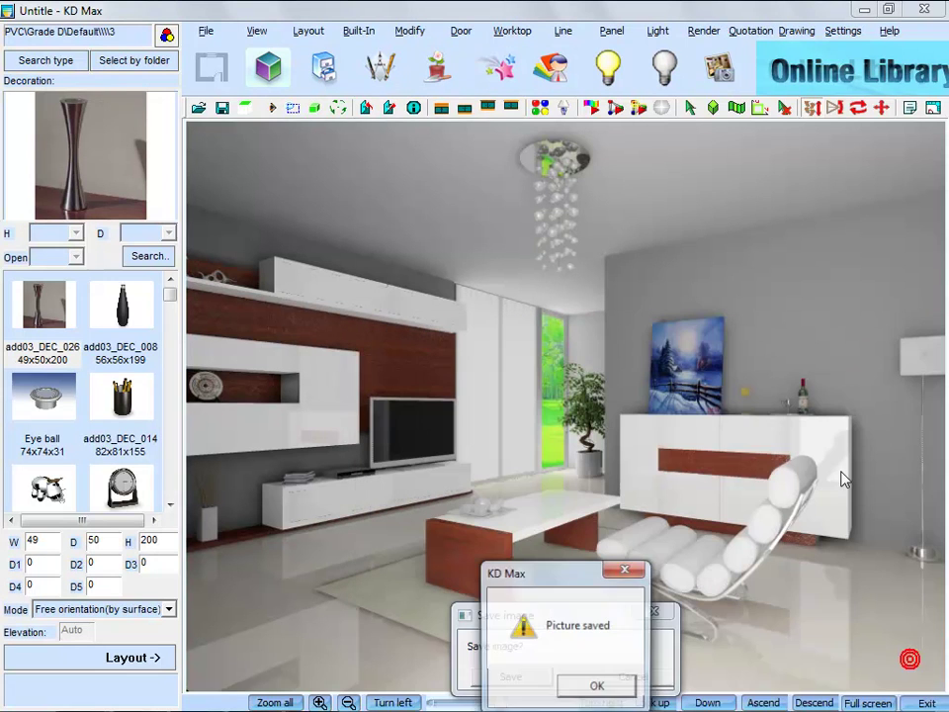
left_click(599, 684)
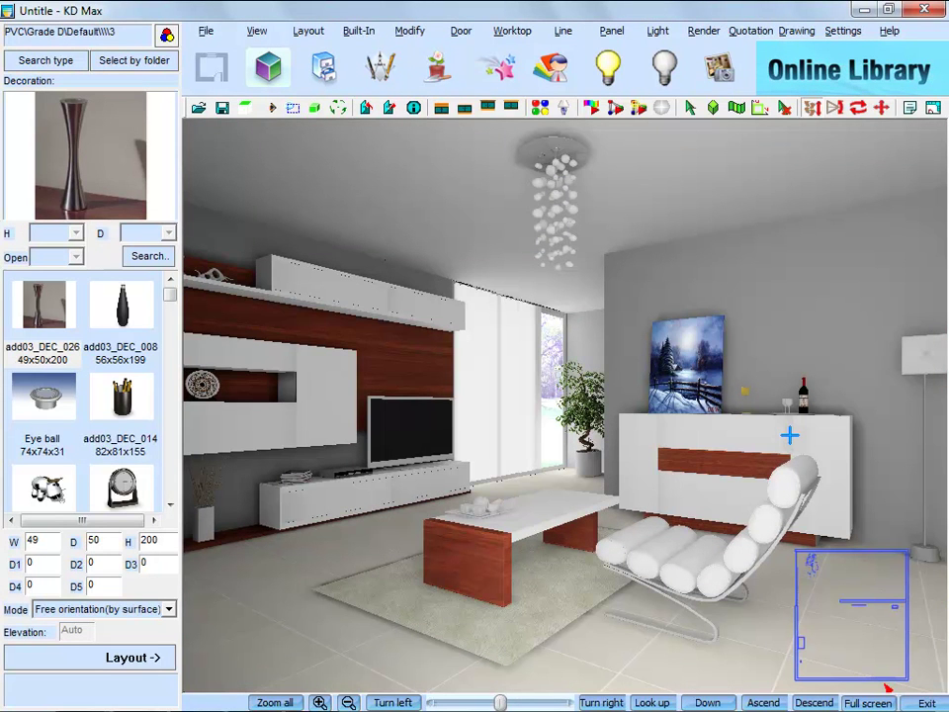